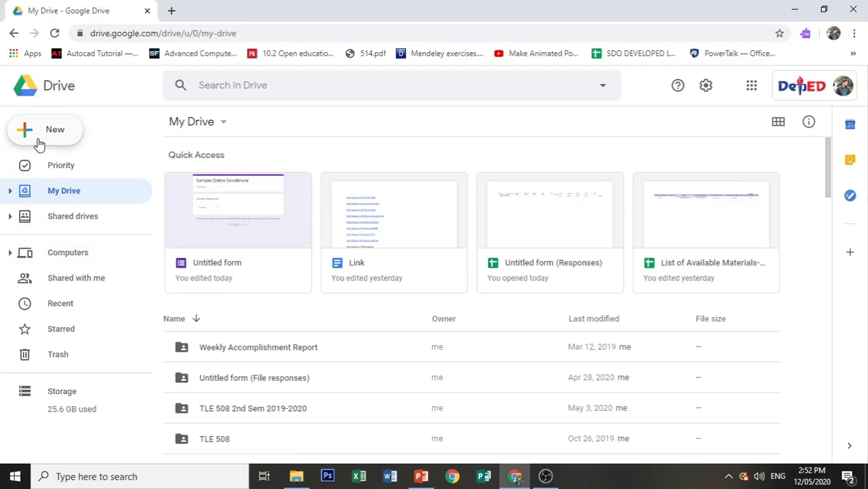
- Create a new blank Google Form from My Drive
click(38, 140)
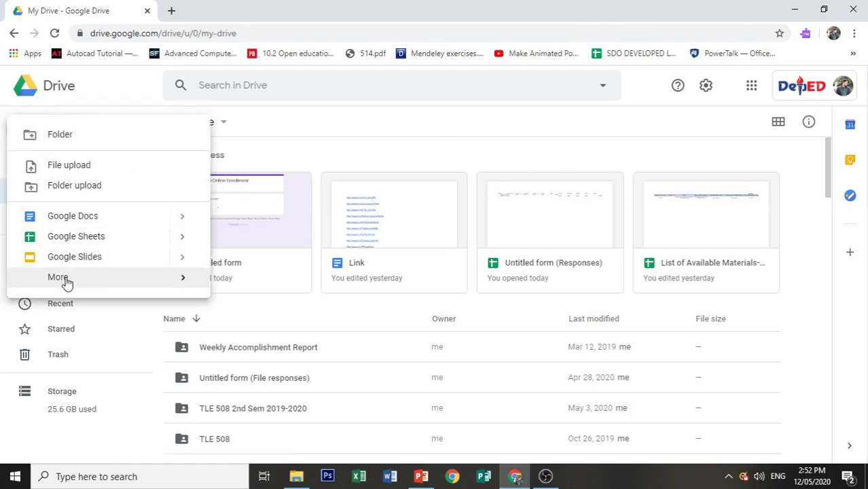
mouse_move(66, 284)
click(275, 294)
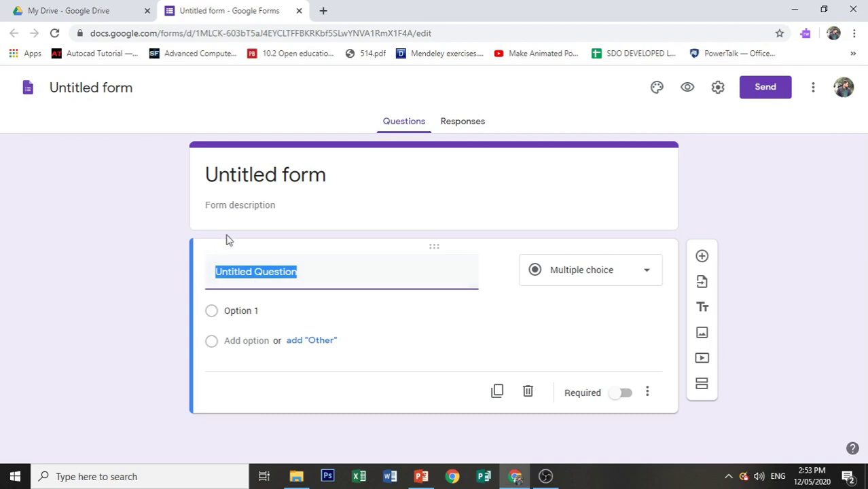
- Replace the form's placeholder title with "Sample Online Enrollment"
click(272, 179)
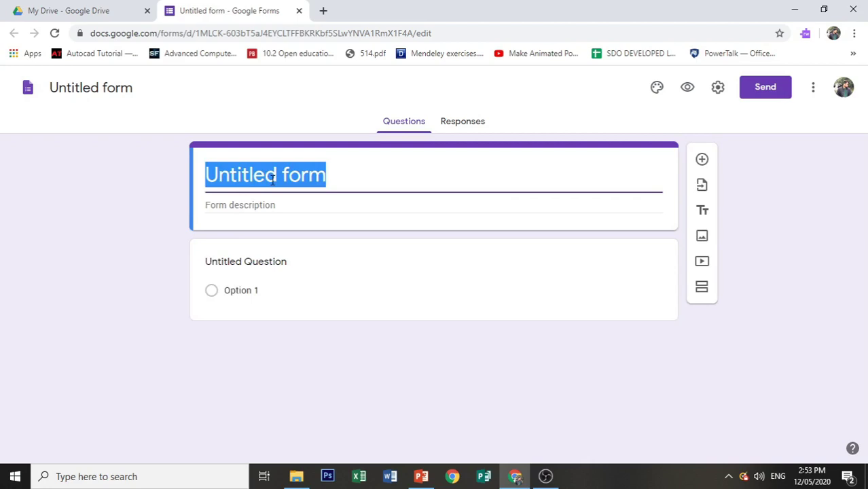
text(Sampl)
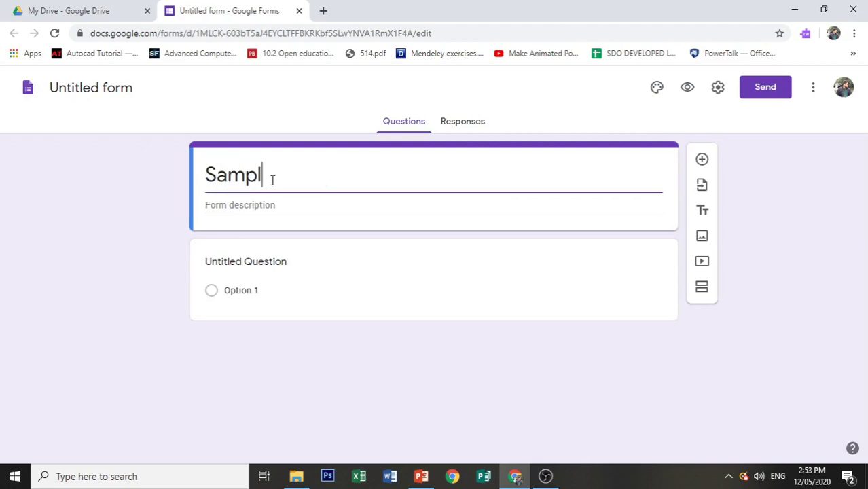
text(e ONL)
key(BackSpace)
key(BackSpace)
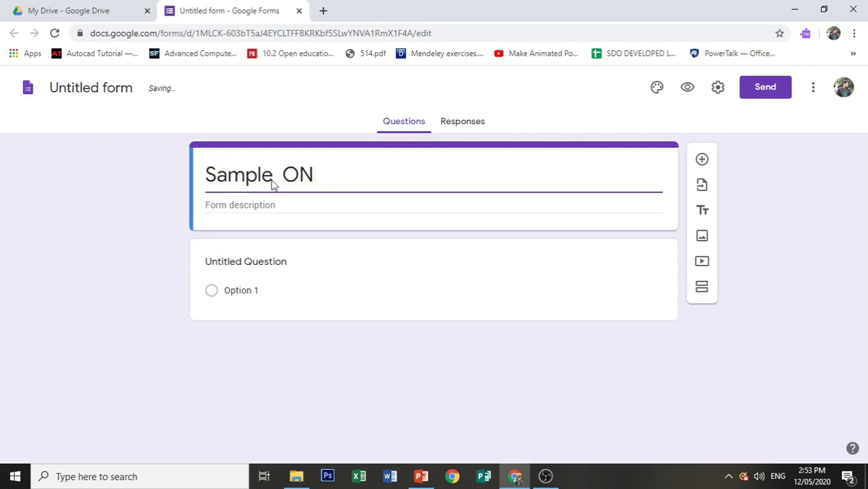
text(nline Enrollment)
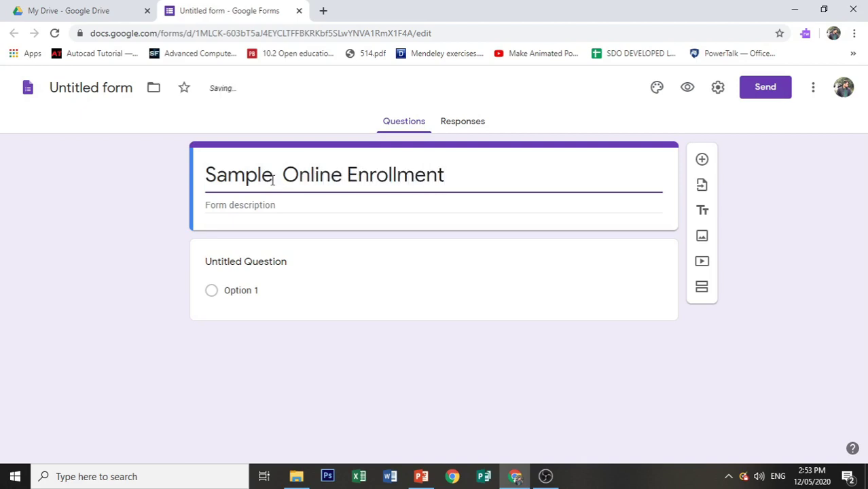
- Name the first question "Grade Level" and set its answer type to Dropdown
click(232, 262)
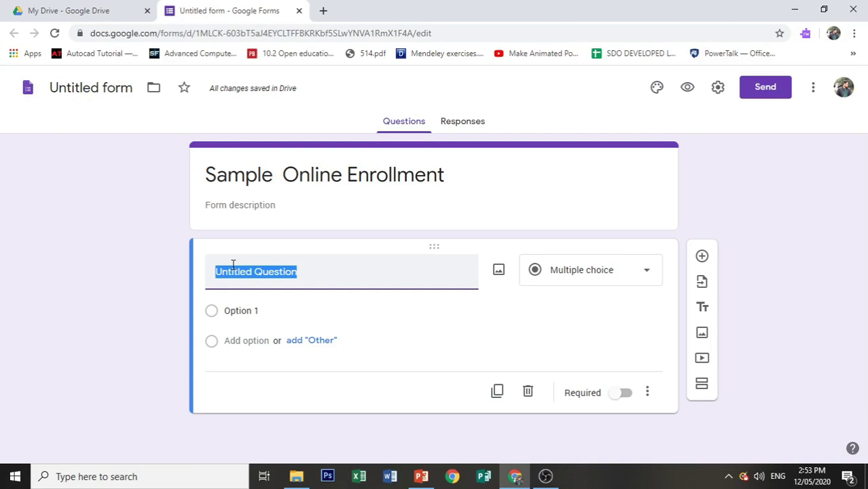
text(Grade )
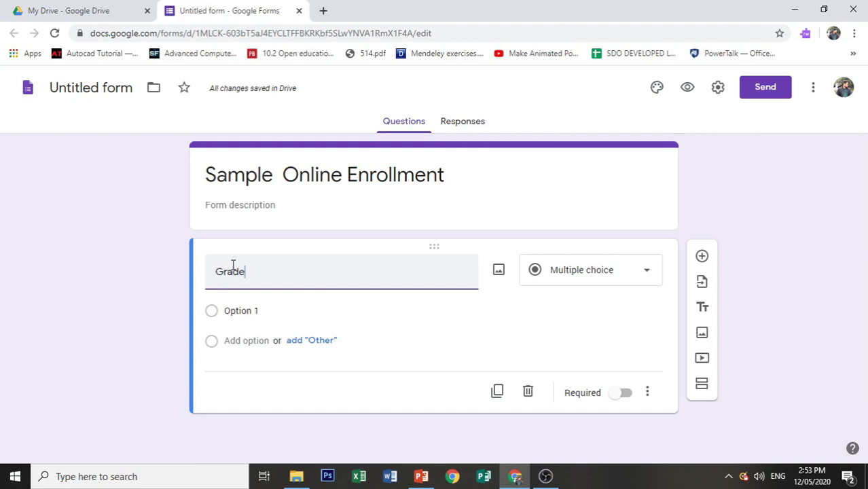
text(Level)
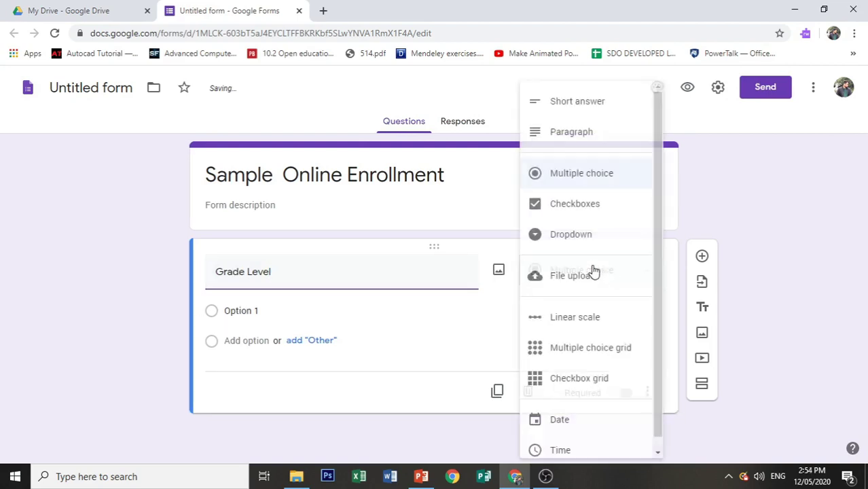
click(593, 270)
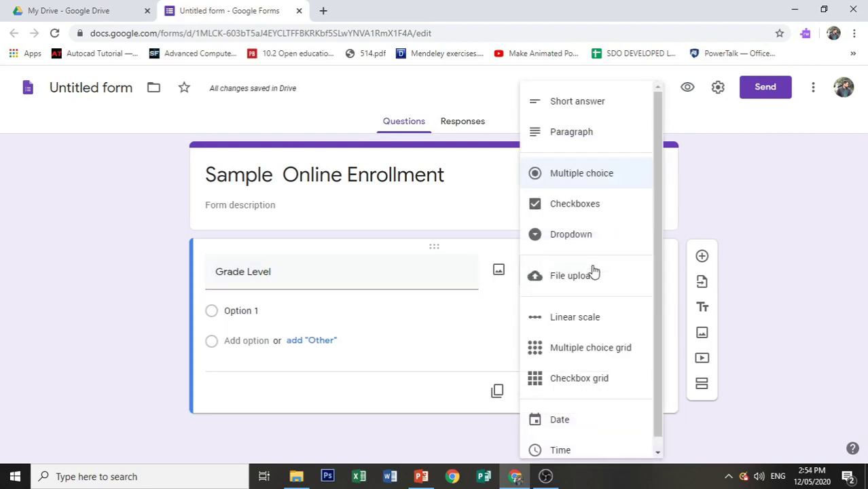
click(572, 235)
- Enter Kindergarten, Grade 1, Grade 2 and Grade 3 as the first four options of the Grade Level question
click(253, 312)
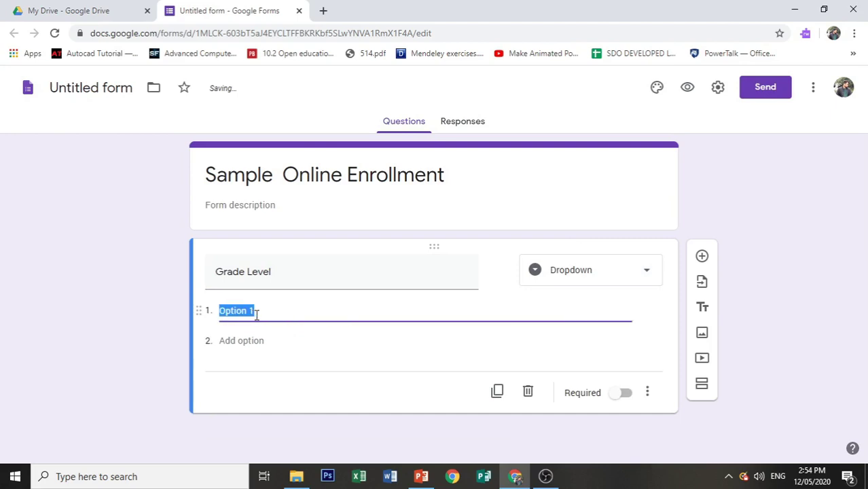
text(K)
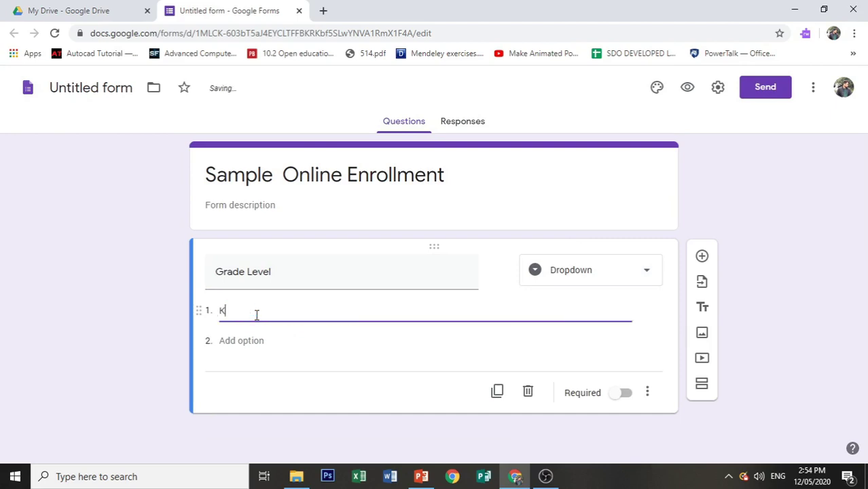
text(indergarten)
key(Tab)
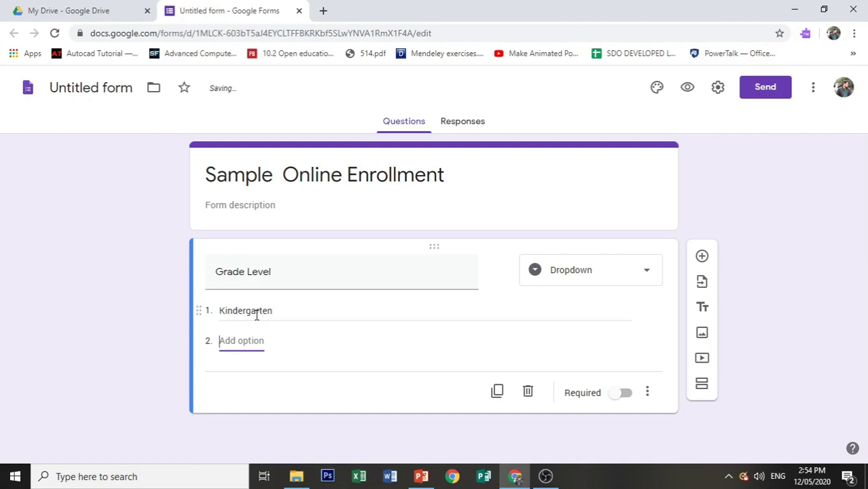
text(Grade 1)
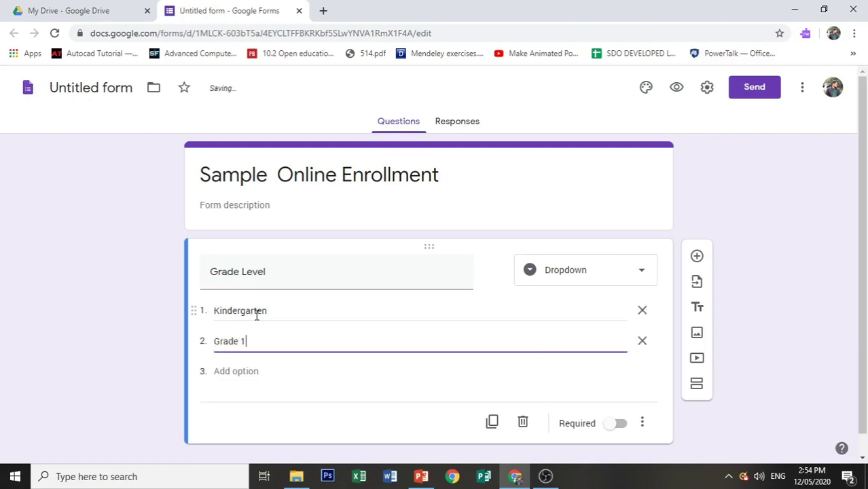
key(Tab)
key(Tab)
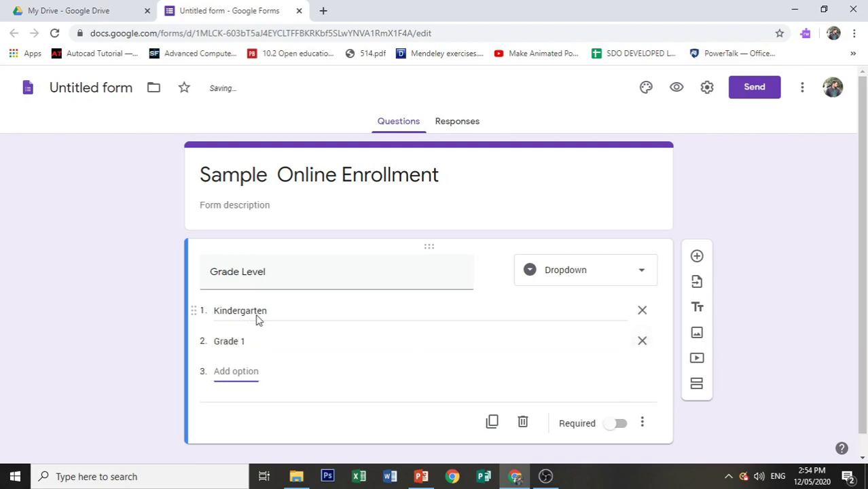
text(Grade 2)
key(Tab)
key(Tab)
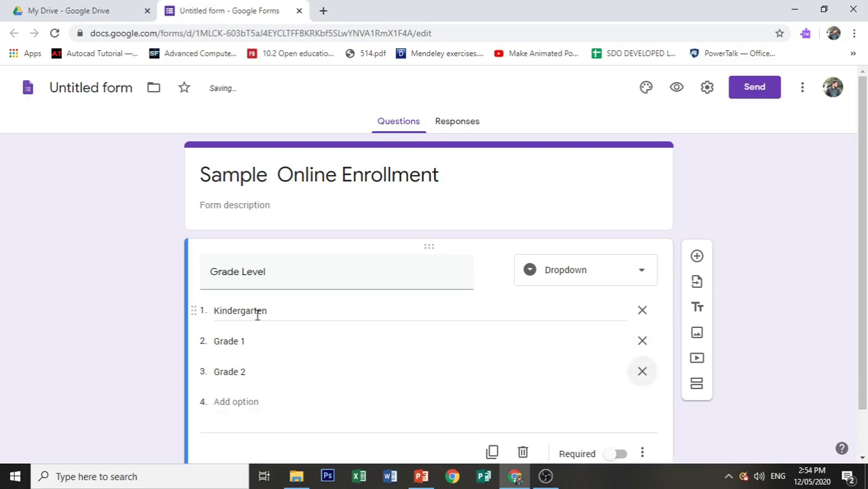
text(Grade 3)
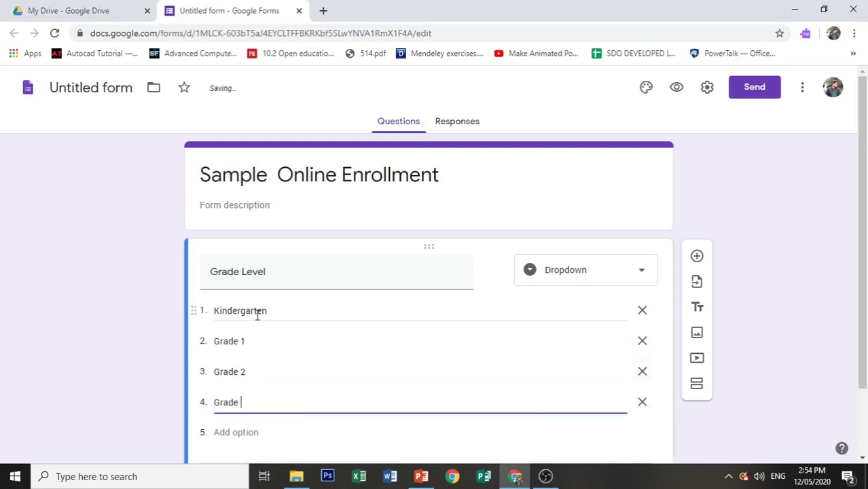
key(Tab)
key(Tab)
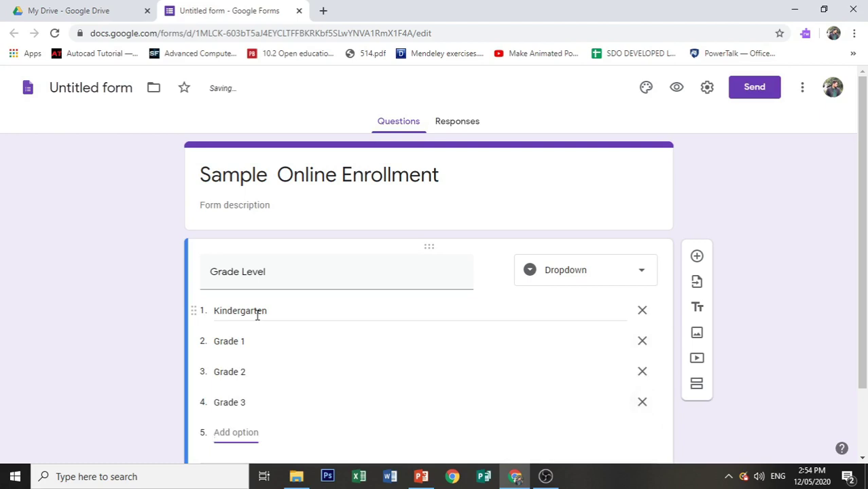
- Add the options Grade 4, Grade 5 and Grade 6 to the Grade Level question and make the question required
text(Grade 4)
key(Tab)
key(Tab)
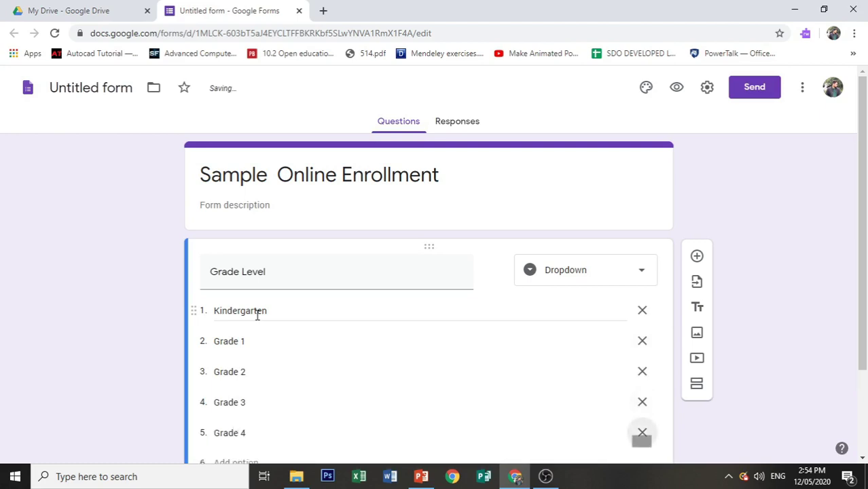
text(Grade 6)
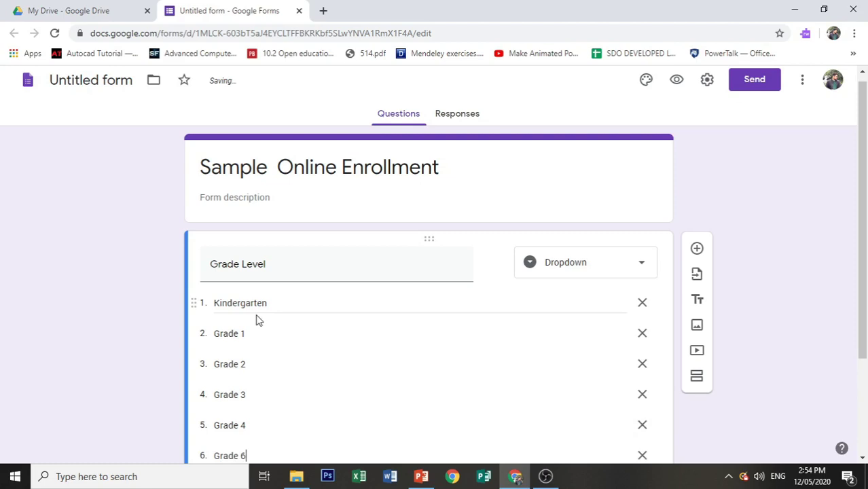
key(BackSpace)
text(5)
key(Tab)
scroll(257, 320, down, 2)
key(Tab)
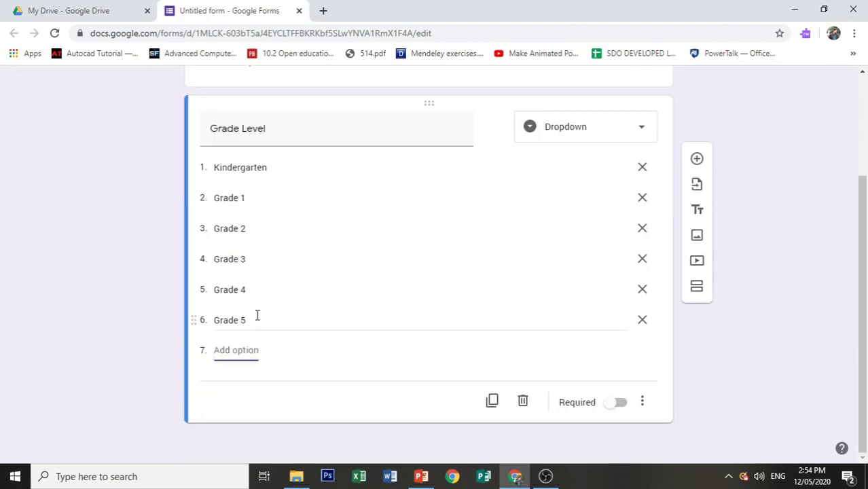
text(Grade )
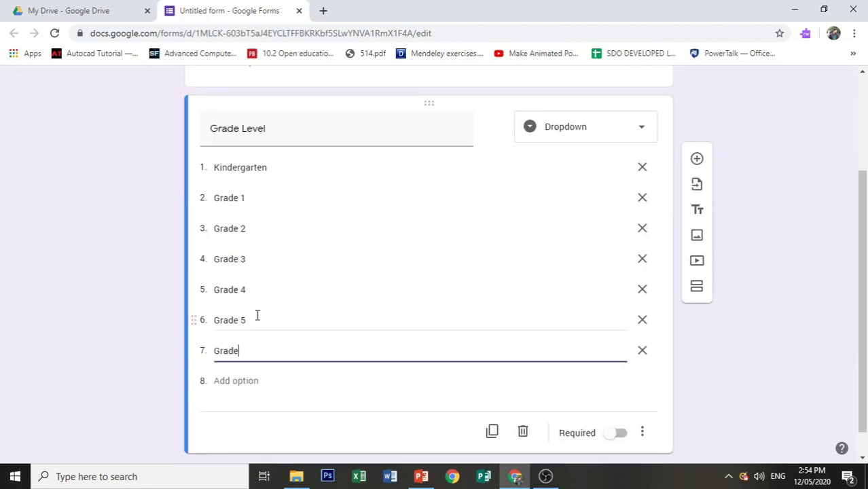
text(6)
click(619, 435)
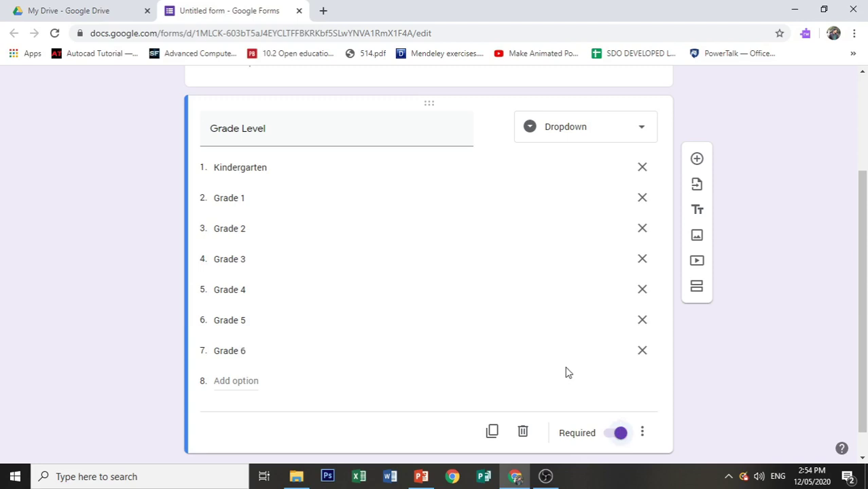
- Add a new section after the Grade Level question and title it "Kindergarten"
scroll(569, 370, up, 2)
scroll(568, 357, down, 2)
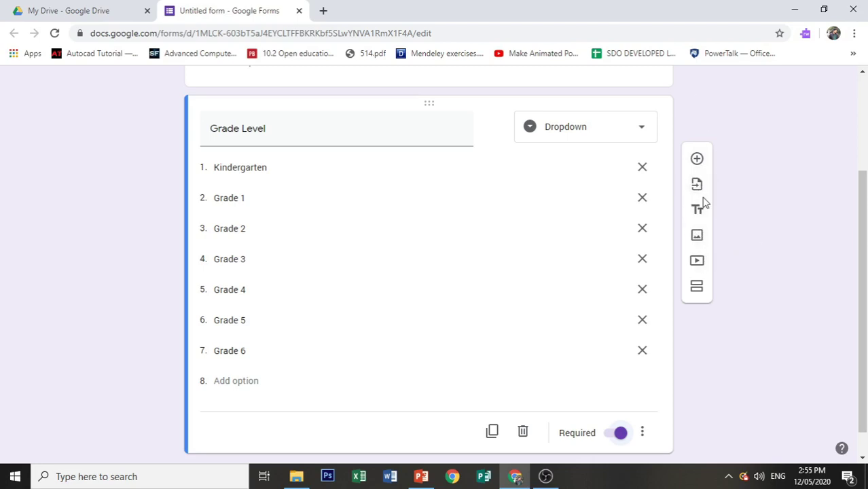
click(696, 289)
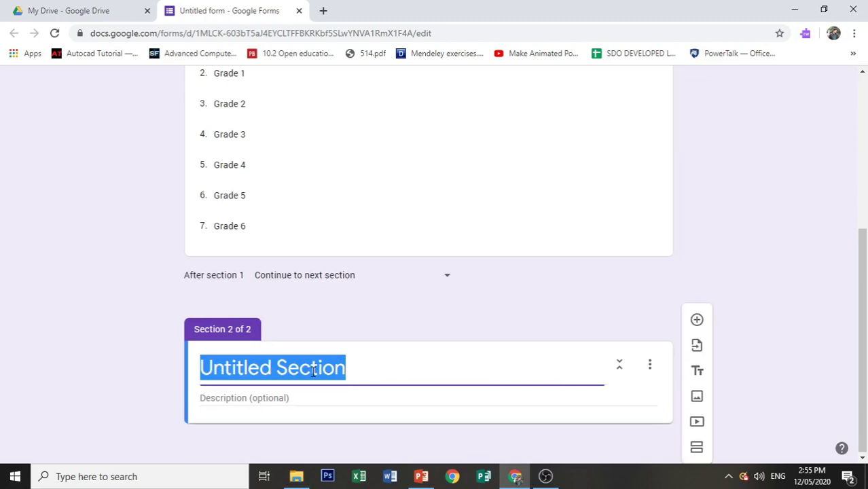
text(K)
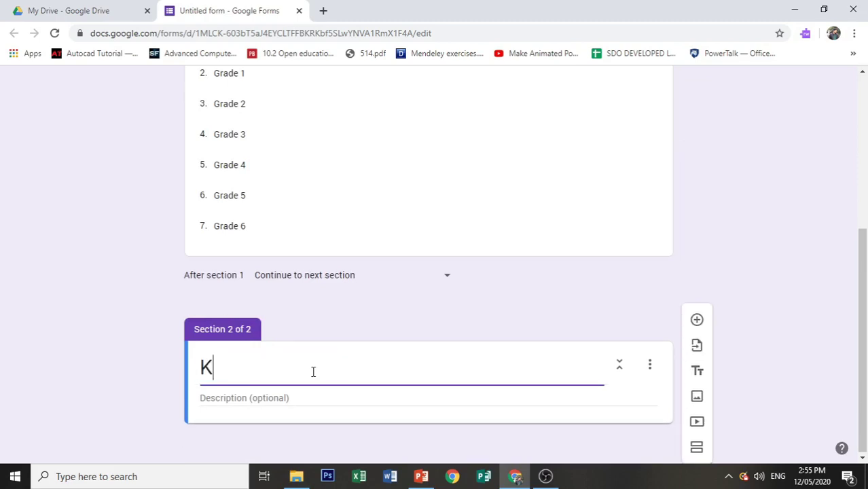
text(indergarten)
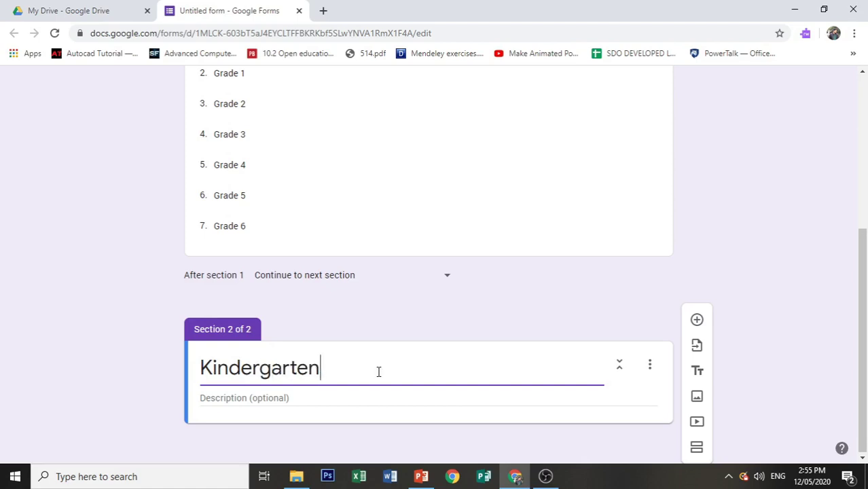
- Add a required short-answer question named "First Name" to the Kindergarten section
click(696, 321)
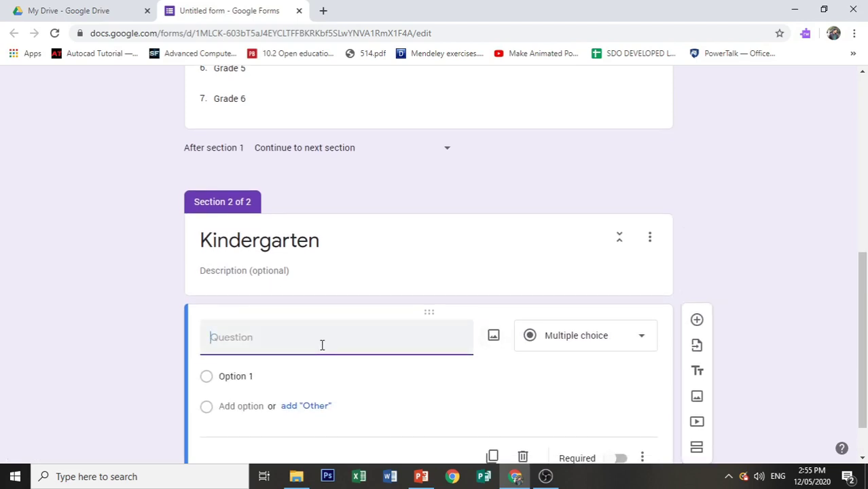
text(First Name)
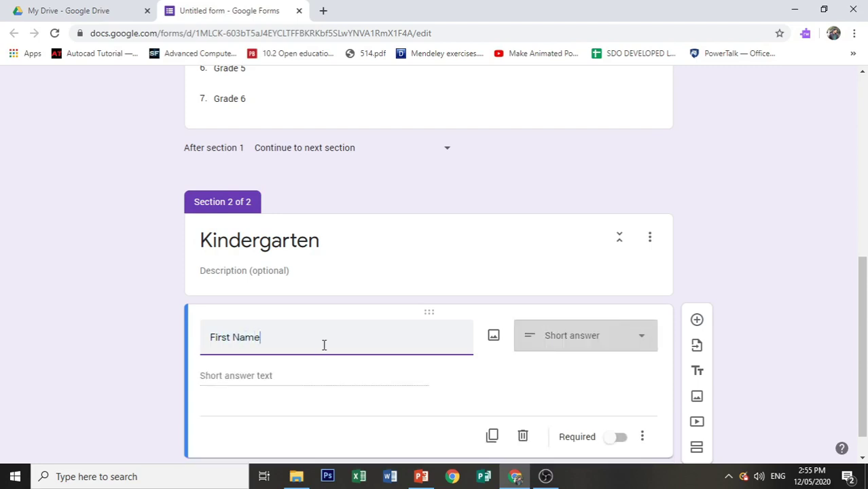
click(619, 438)
- Add a required short-answer question named "Middle Name" below the First Name question
click(697, 320)
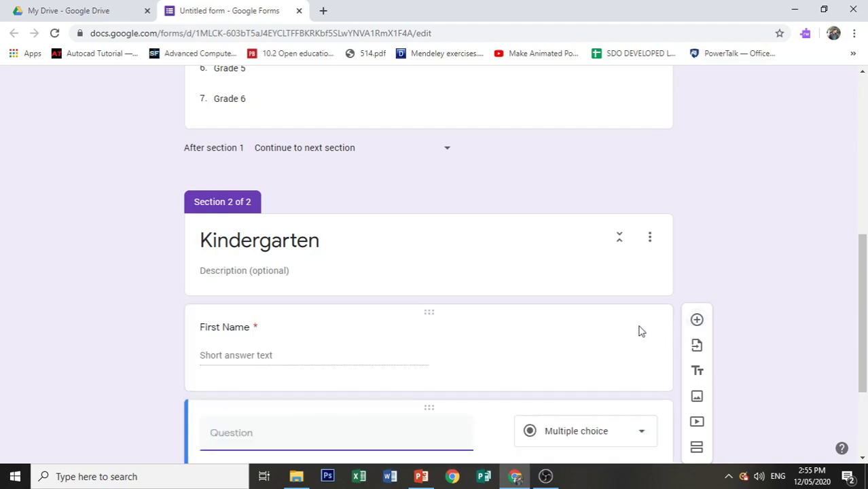
text(Middle Name)
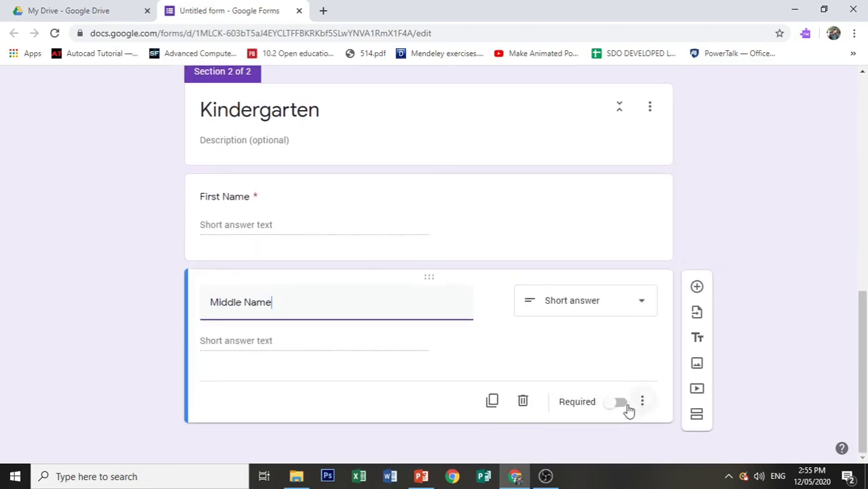
click(642, 401)
click(621, 410)
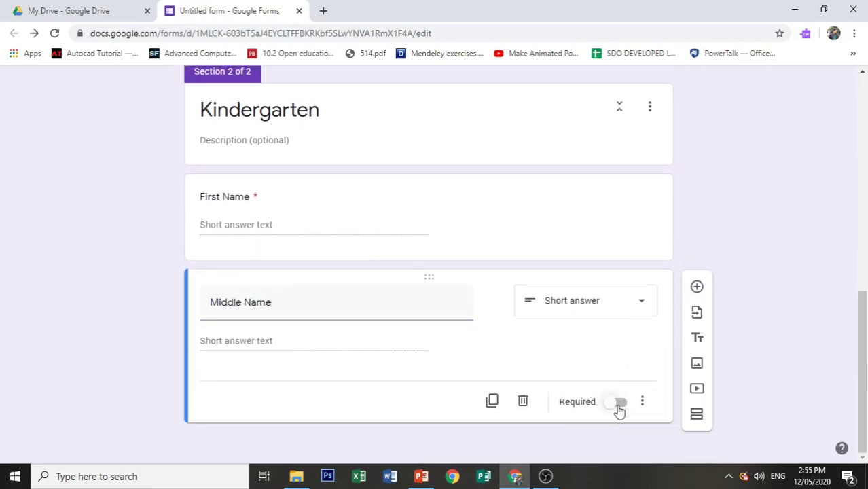
click(621, 406)
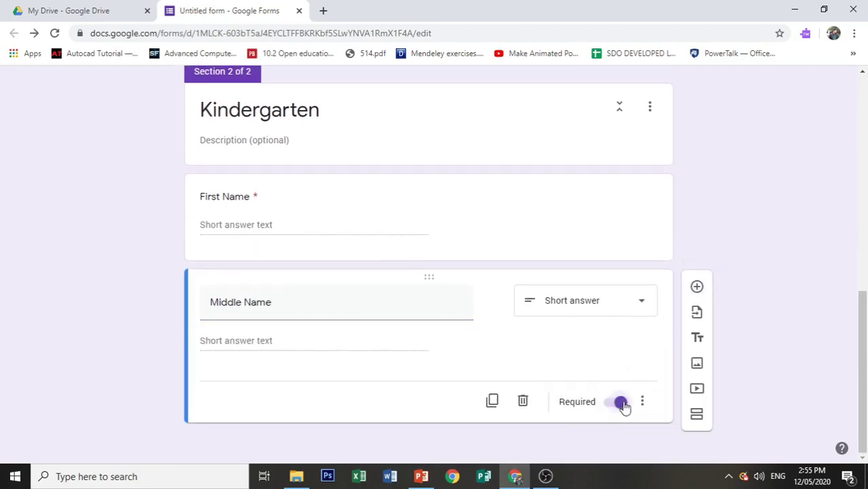
- Add a required short-answer question named "Last Name" below the Middle Name question
click(696, 288)
text(Las)
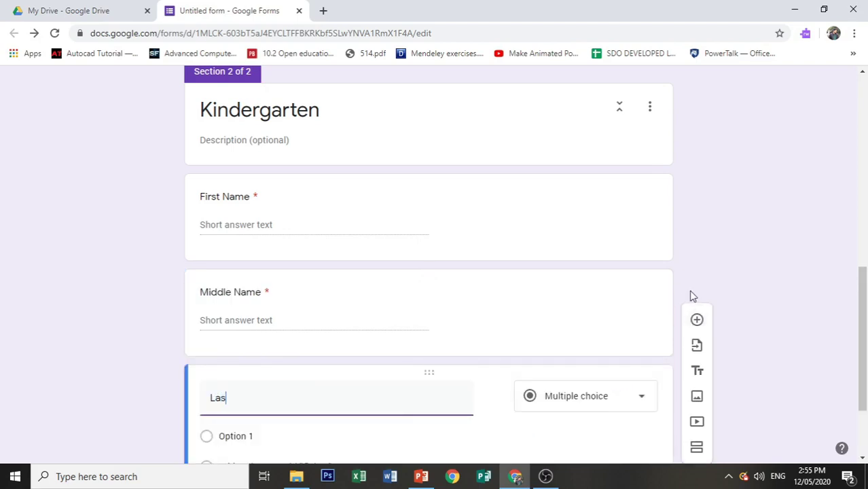
text(t Name)
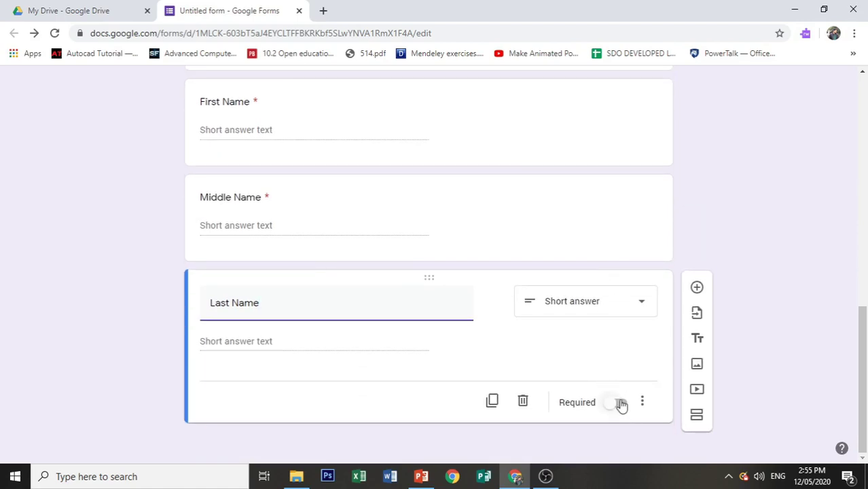
click(620, 403)
- Add a required paragraph question named "Address" below the Last Name question
click(696, 288)
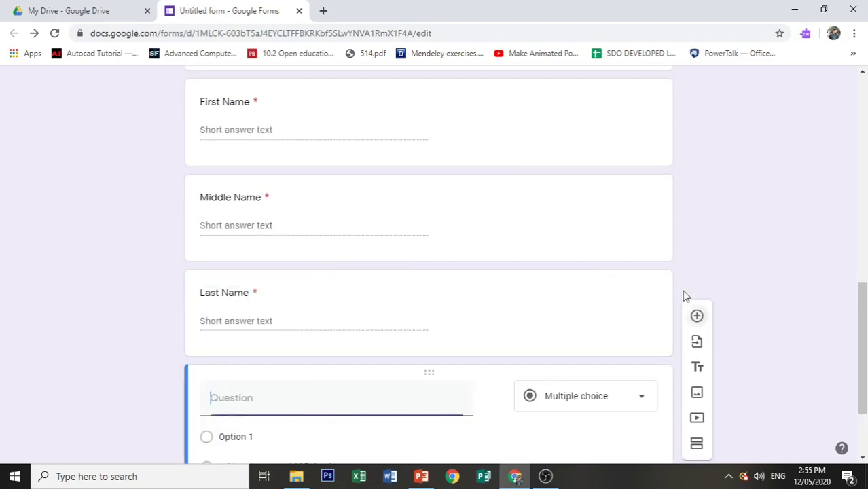
text(Address)
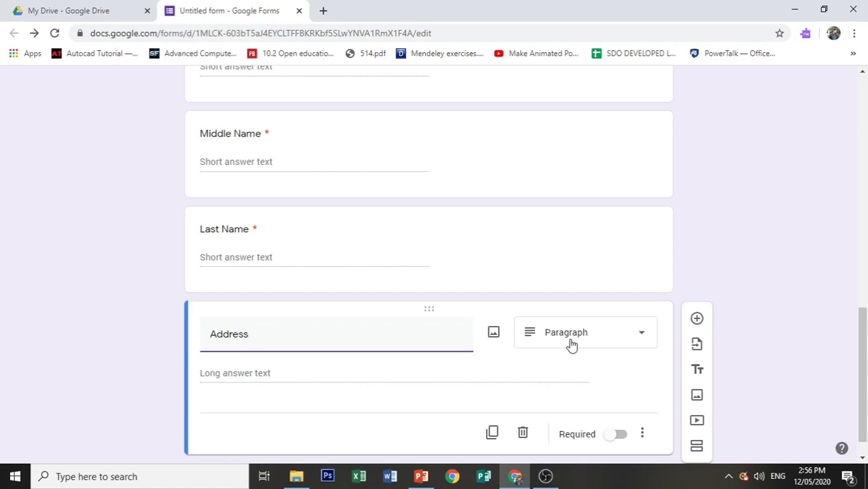
click(617, 438)
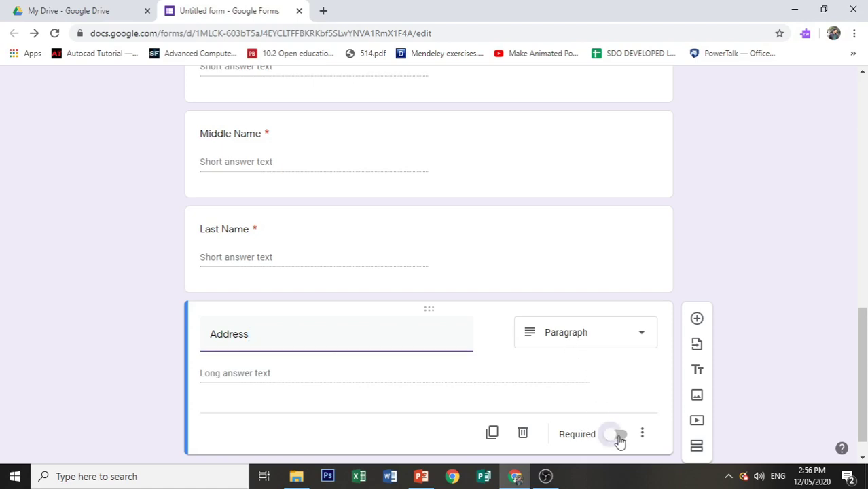
- Add a required date question named "Birthday" below the Address question
click(696, 318)
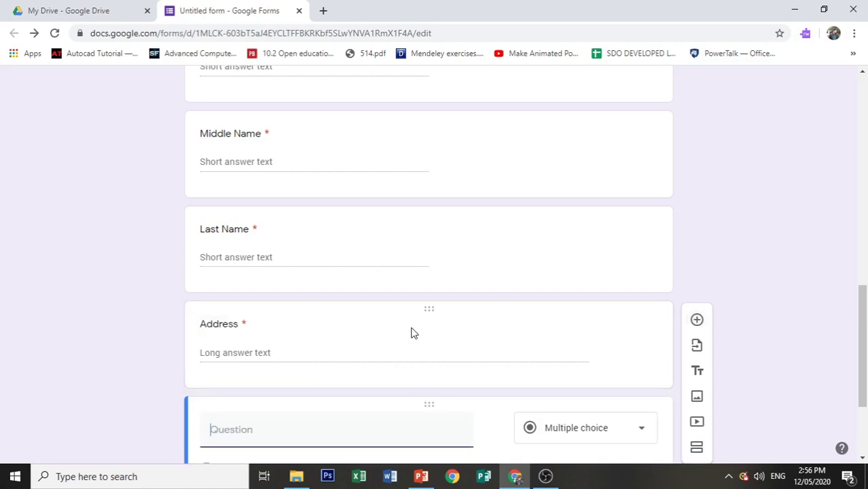
text(Birthday)
scroll(405, 331, down, 2)
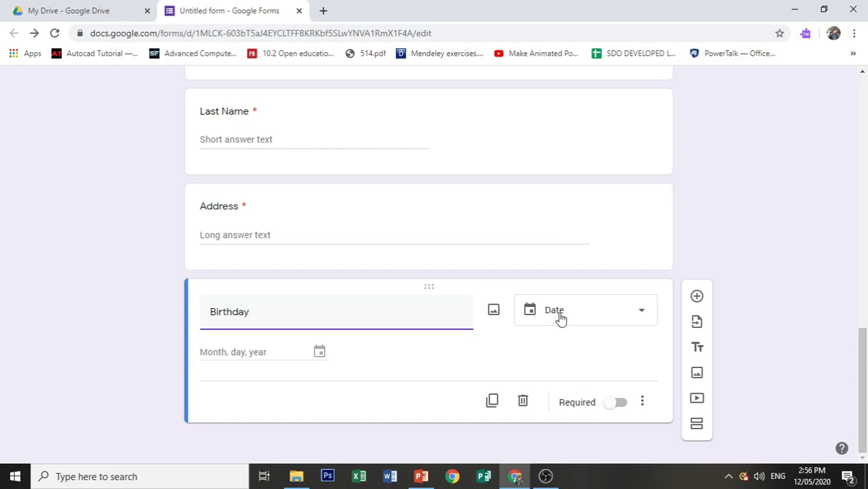
click(233, 354)
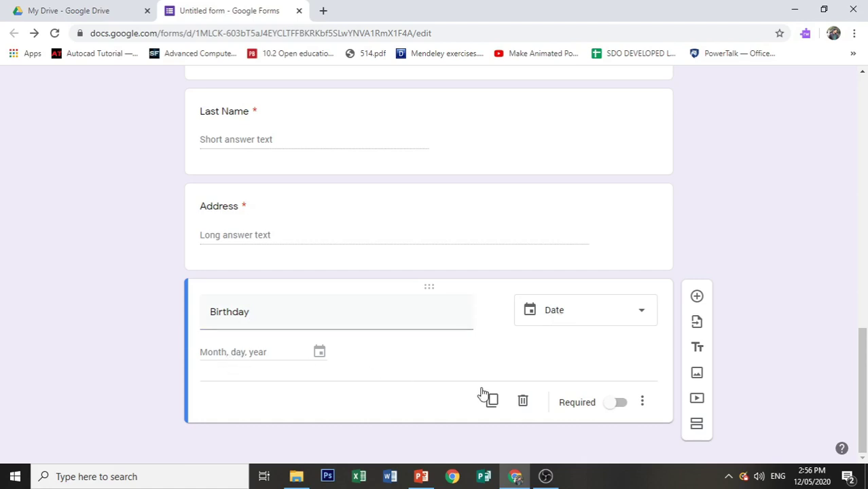
click(620, 405)
click(642, 402)
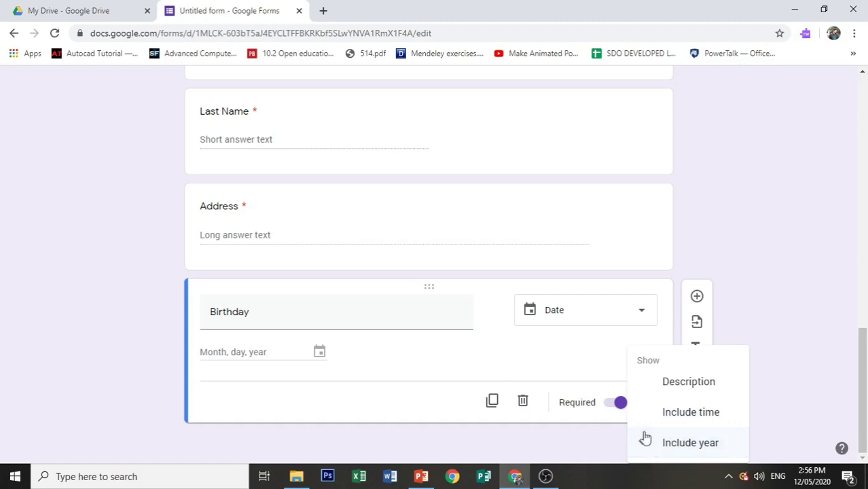
click(91, 352)
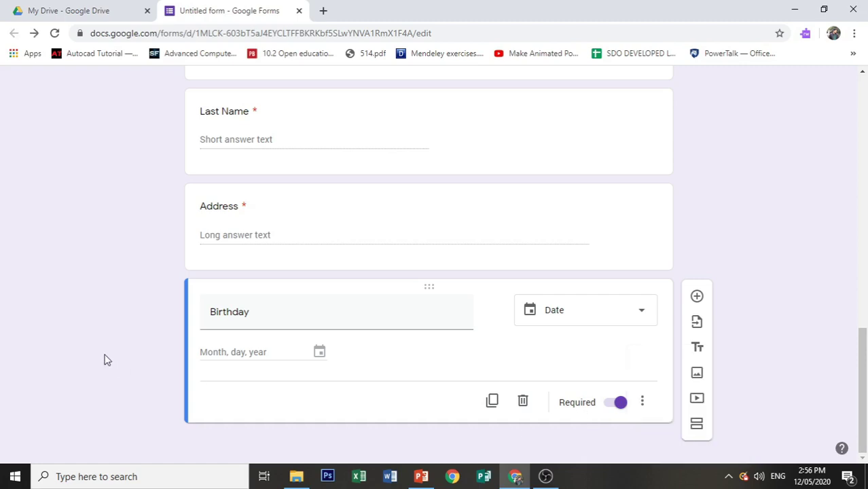
- Review the questions in the Kindergarten section and the actions available for the section
scroll(161, 325, up, 6)
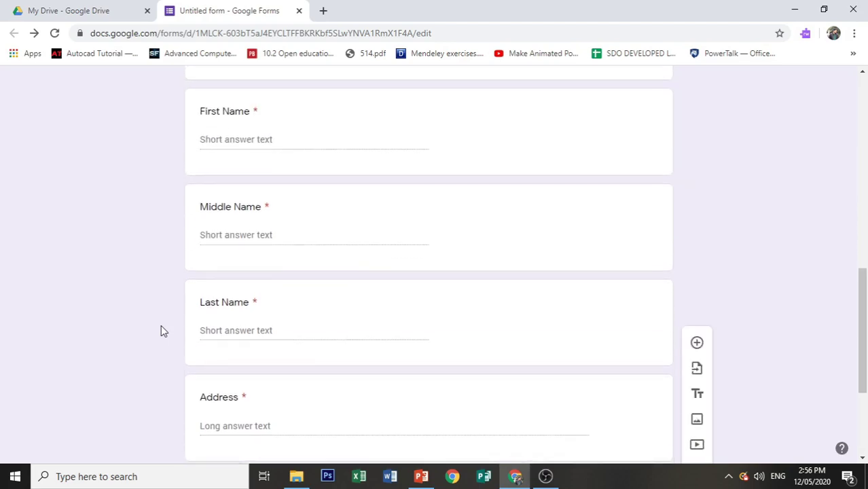
scroll(164, 325, down, 6)
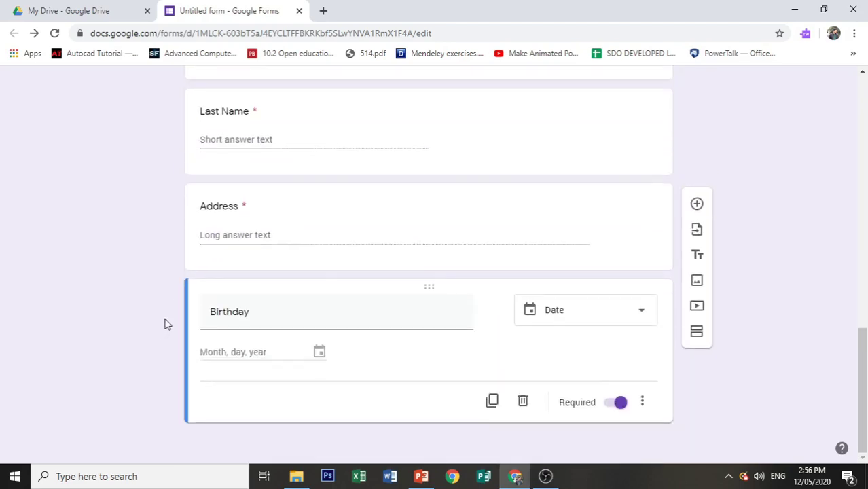
scroll(164, 324, up, 7)
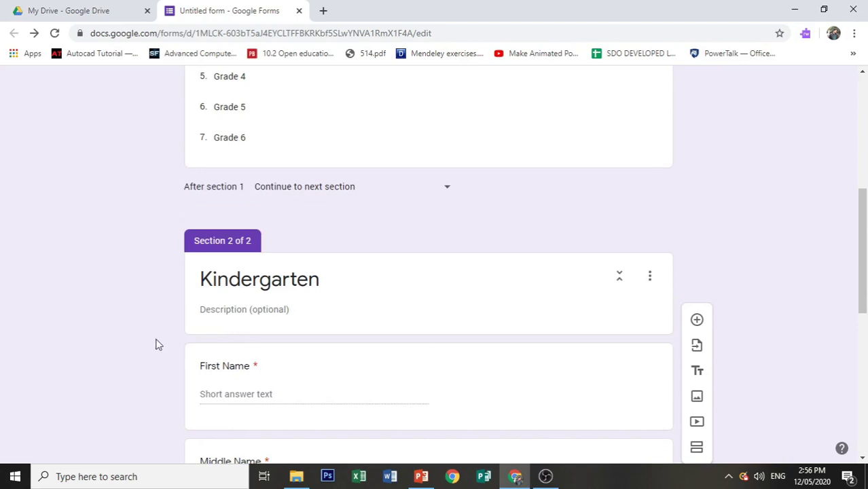
scroll(169, 334, down, 7)
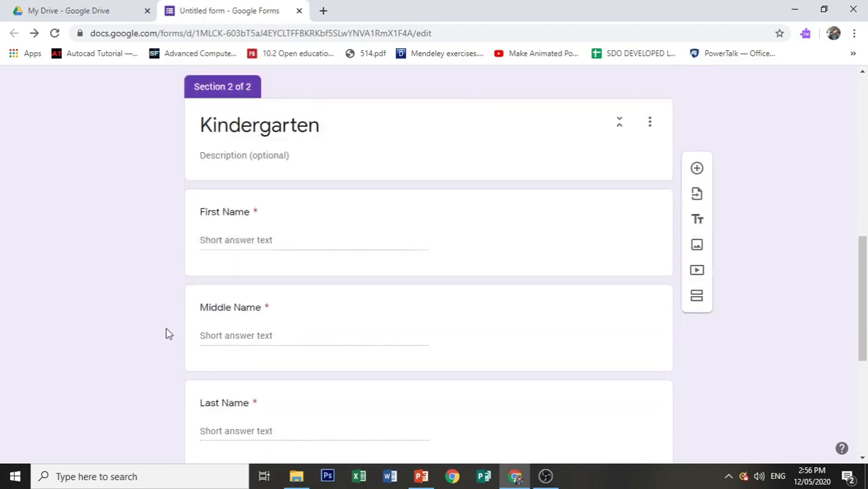
scroll(166, 333, up, 4)
scroll(376, 325, up, 2)
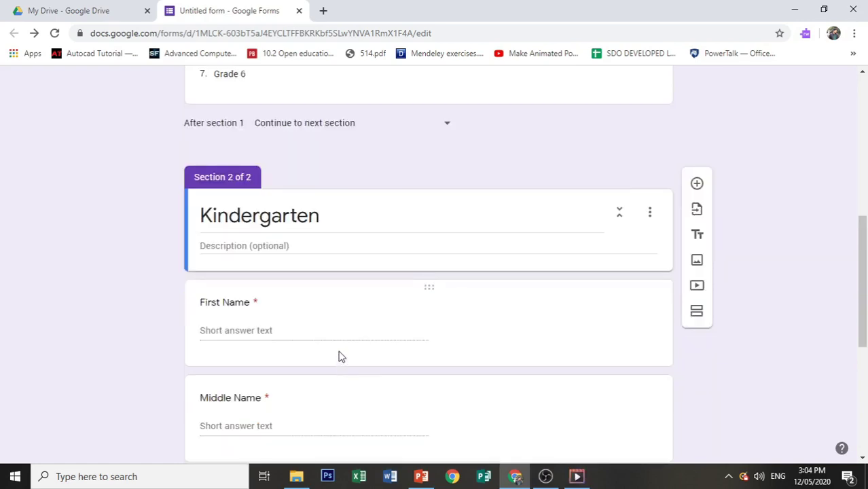
click(650, 214)
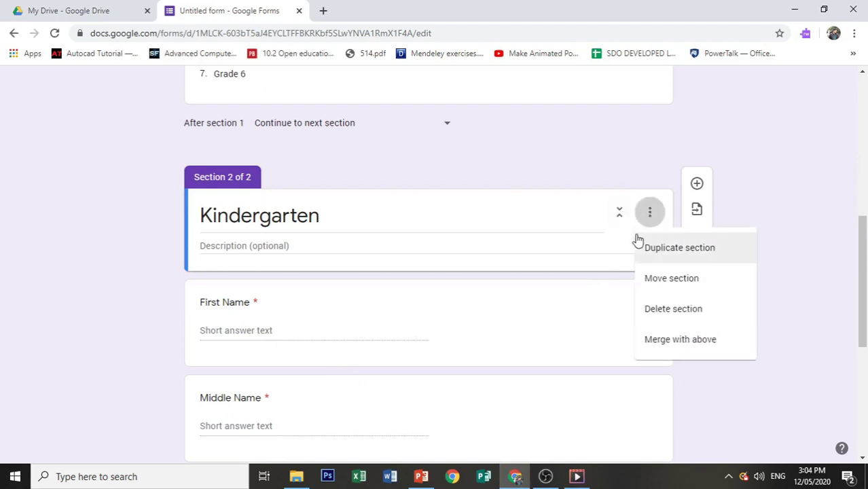
click(798, 280)
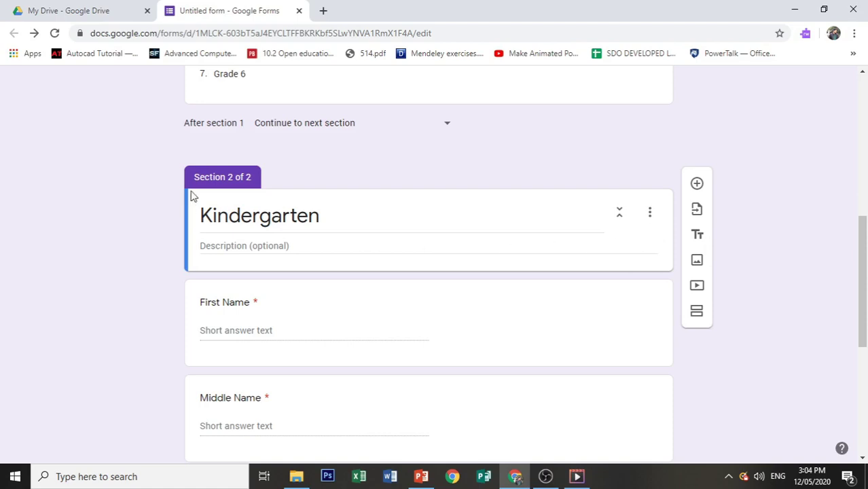
- Duplicate the Kindergarten section with its questions and title the copy "Grade 1"
click(651, 219)
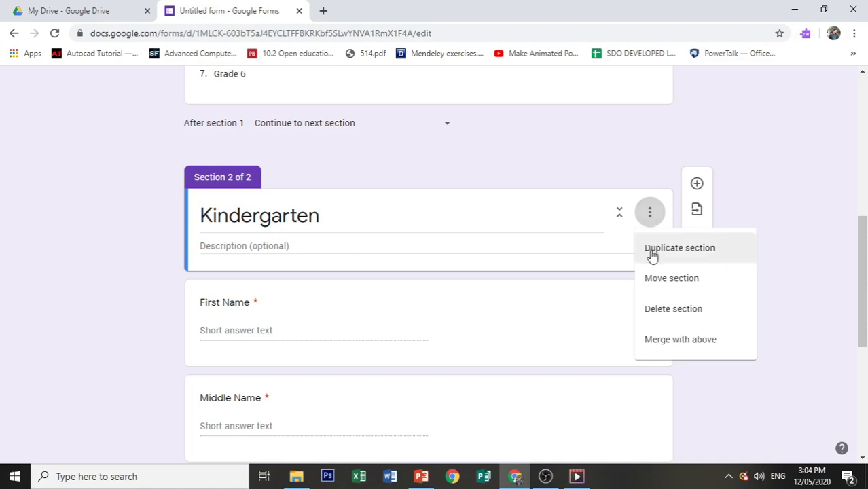
click(651, 250)
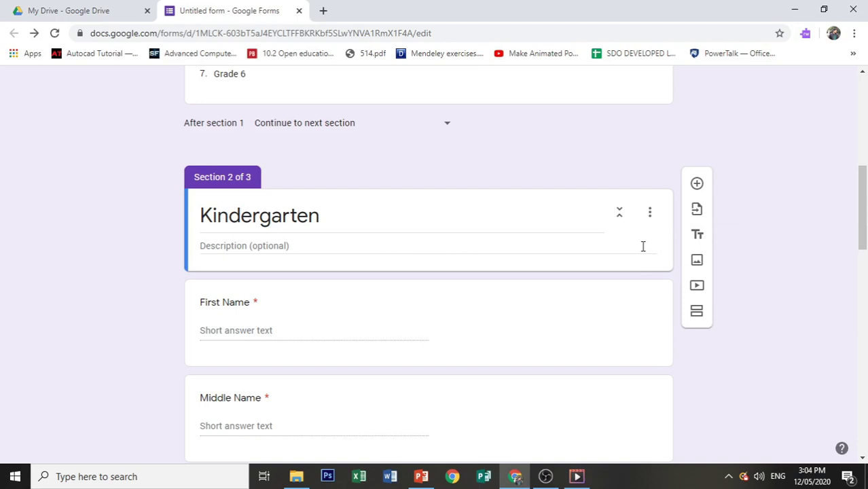
scroll(641, 244, down, 8)
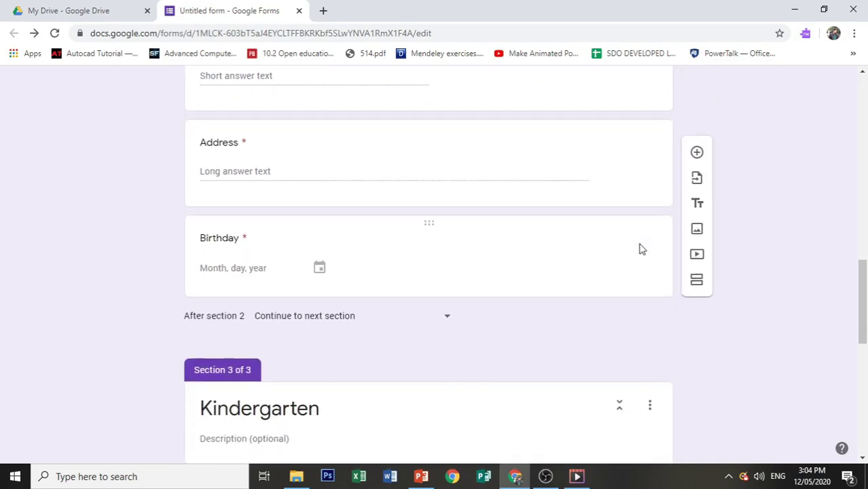
scroll(635, 248, down, 6)
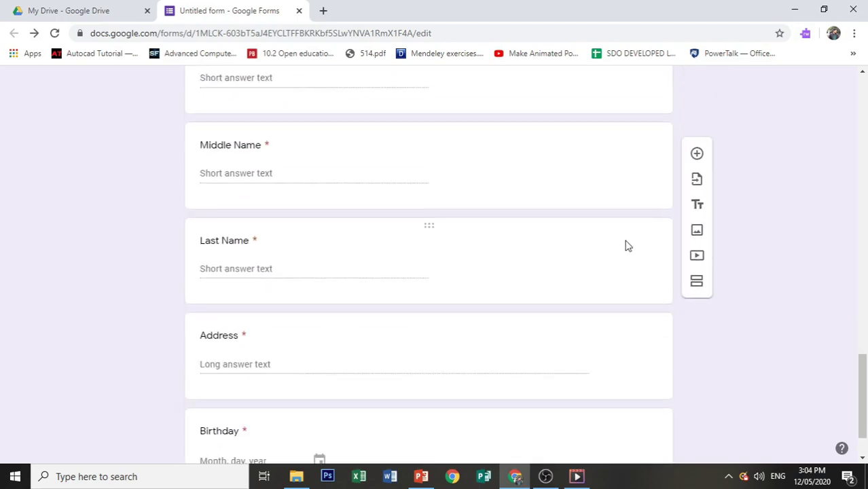
scroll(628, 246, up, 5)
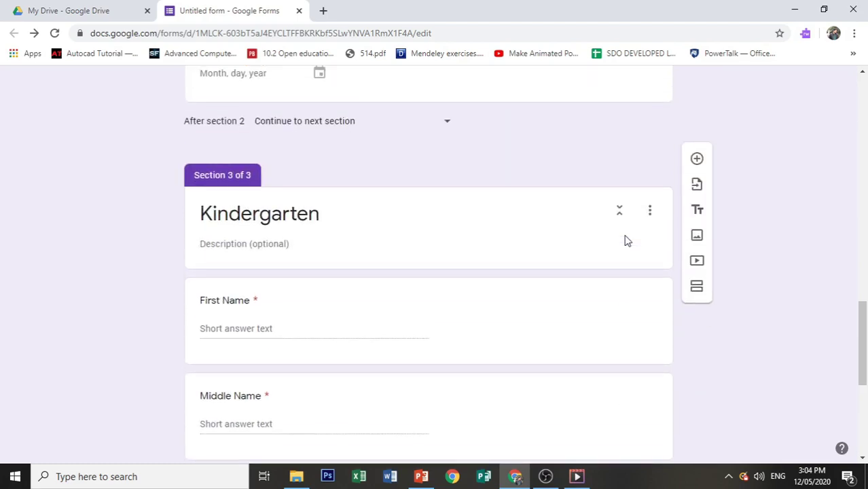
scroll(627, 241, down, 2)
scroll(627, 242, down, 2)
scroll(622, 234, up, 3)
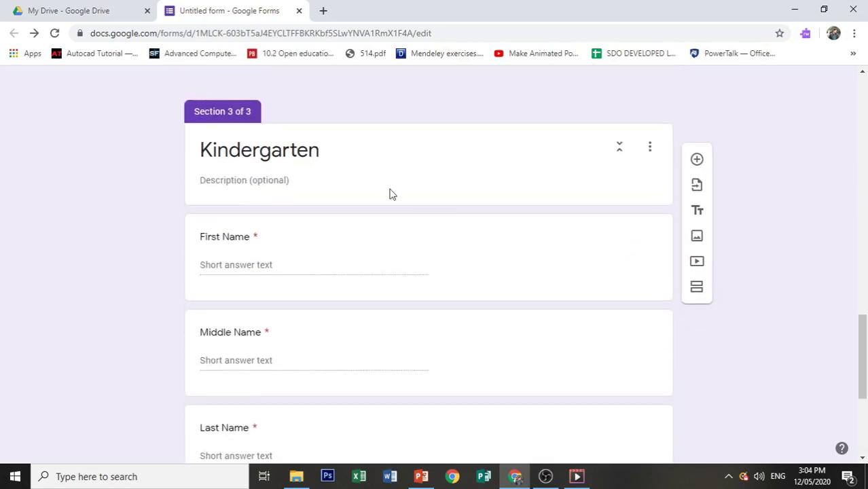
click(350, 156)
text(G)
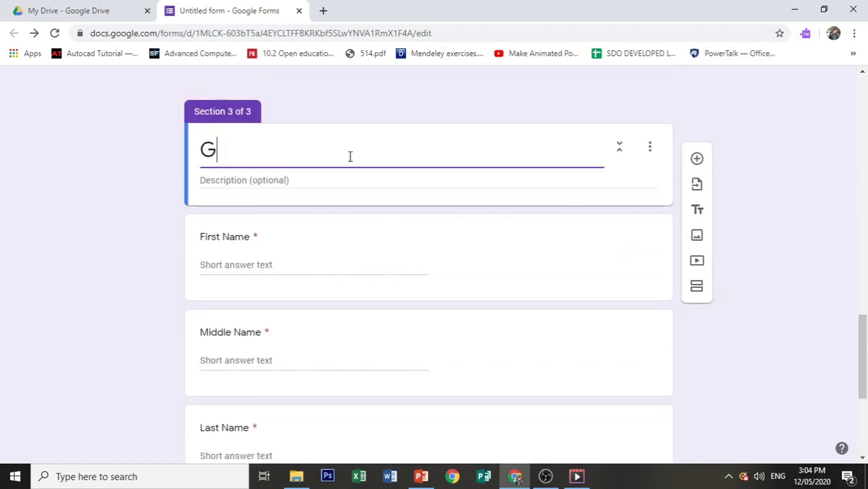
text(rade 1)
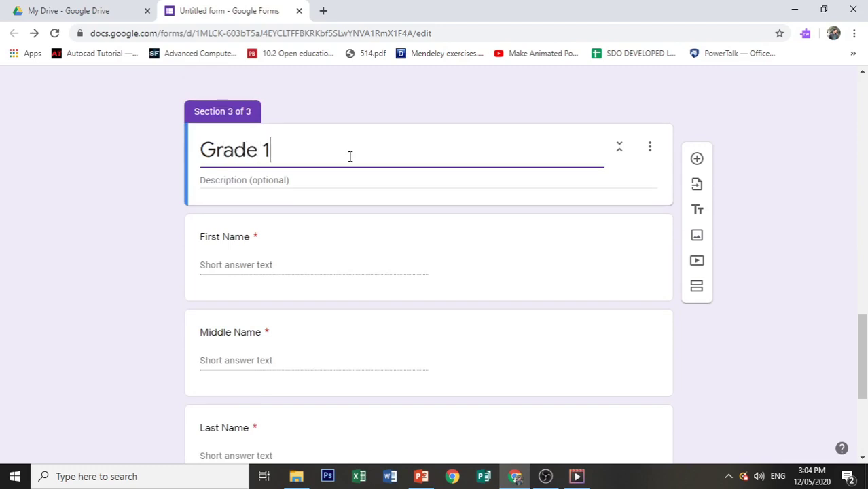
- Duplicate the Grade 1 section and title the copy "Grade 2"
scroll(347, 161, down, 3)
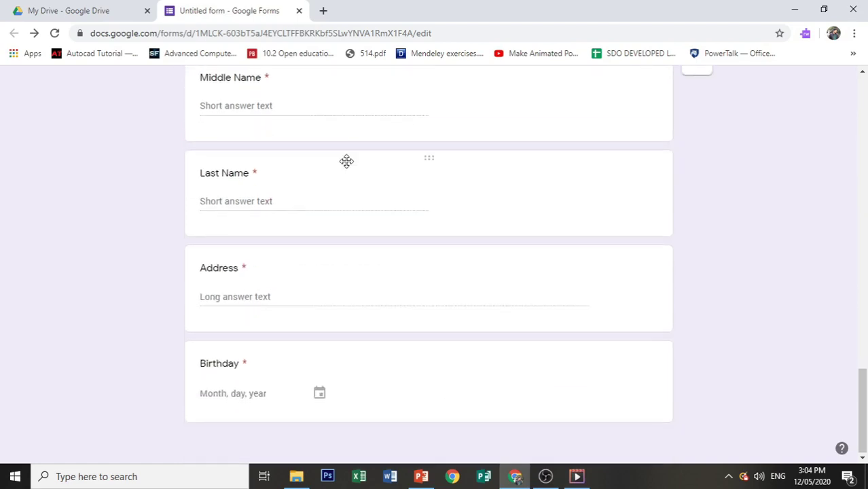
scroll(346, 161, up, 3)
scroll(346, 164, up, 2)
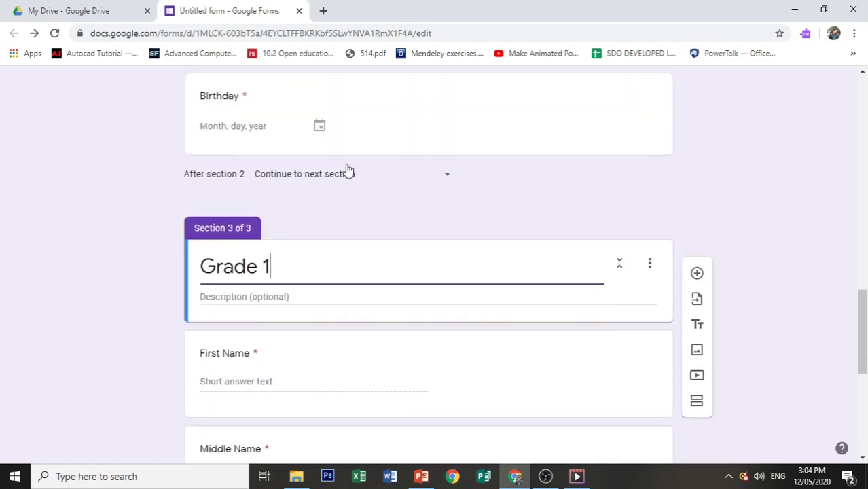
scroll(442, 204, down, 1)
click(650, 214)
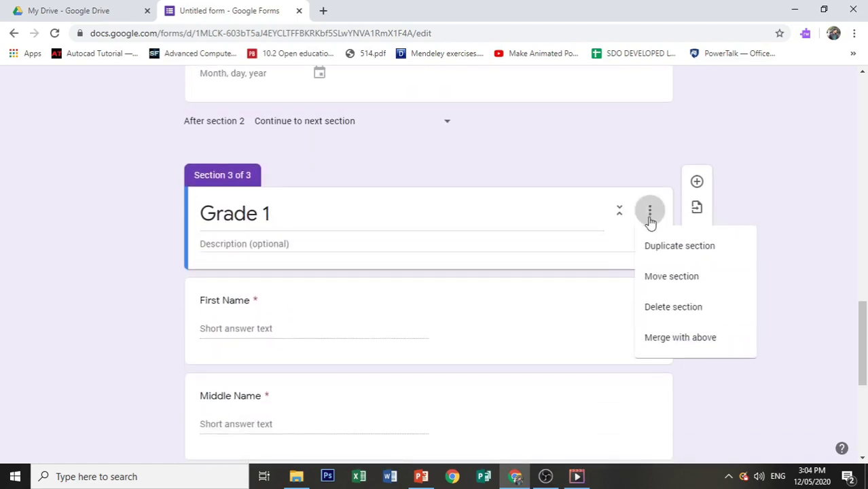
click(680, 246)
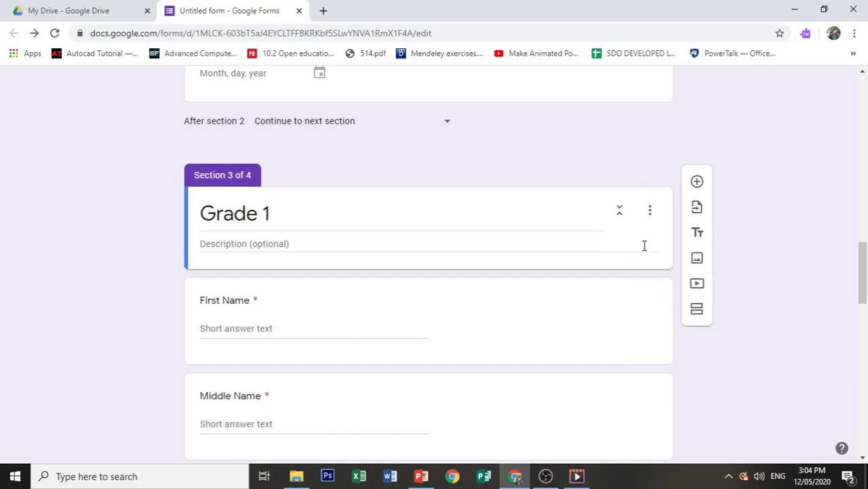
click(338, 338)
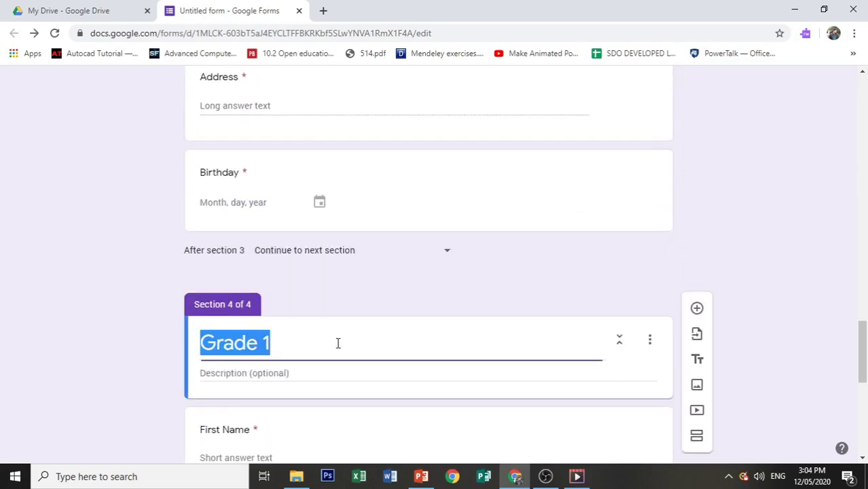
click(339, 343)
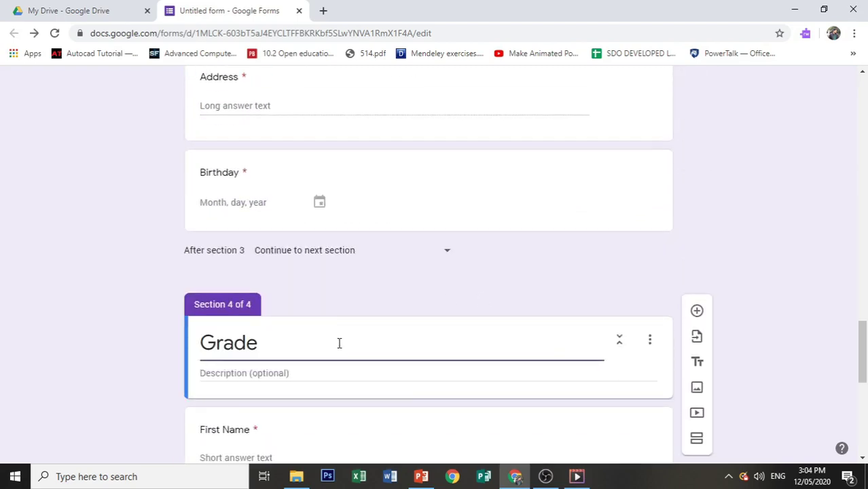
text(2)
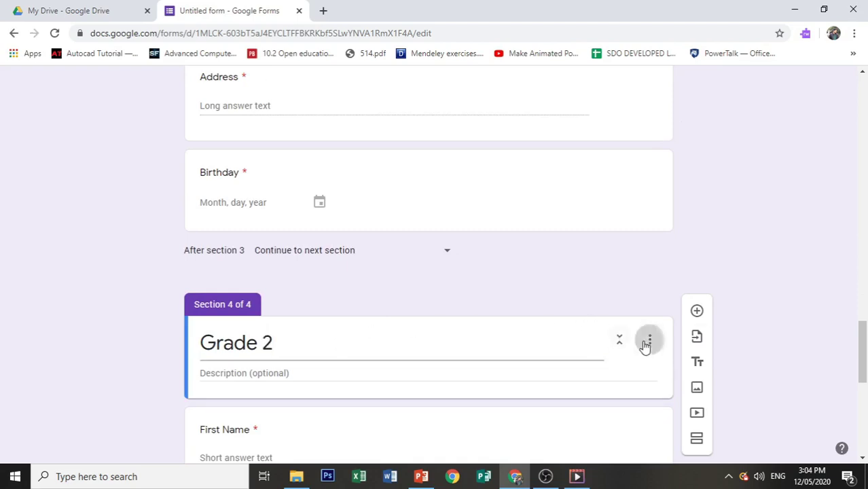
- Duplicate the Grade 2 section and title the copy "Grade 3"
click(649, 340)
click(679, 341)
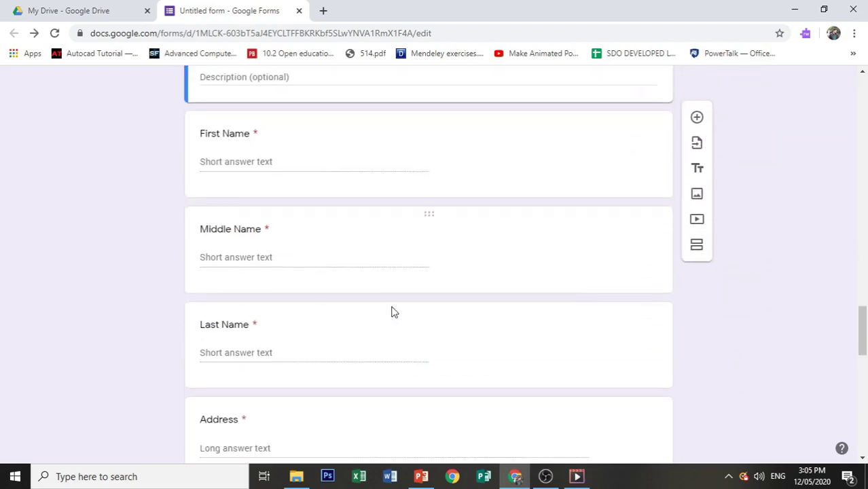
click(296, 285)
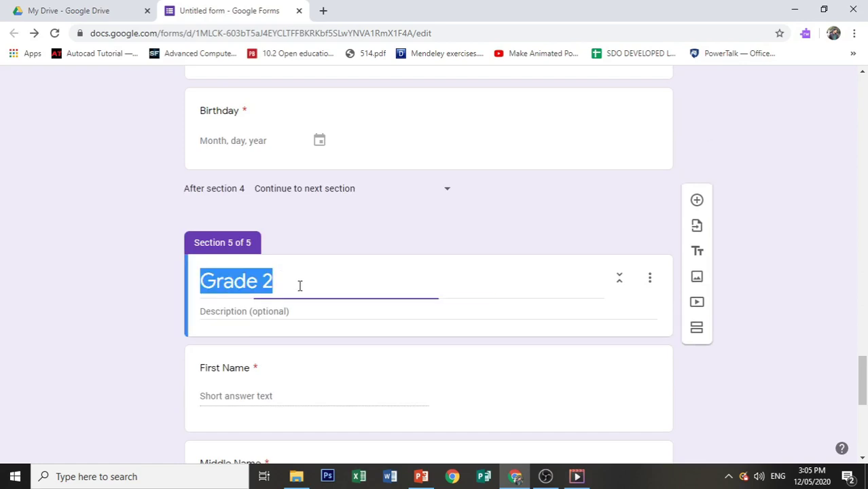
click(299, 286)
text(3)
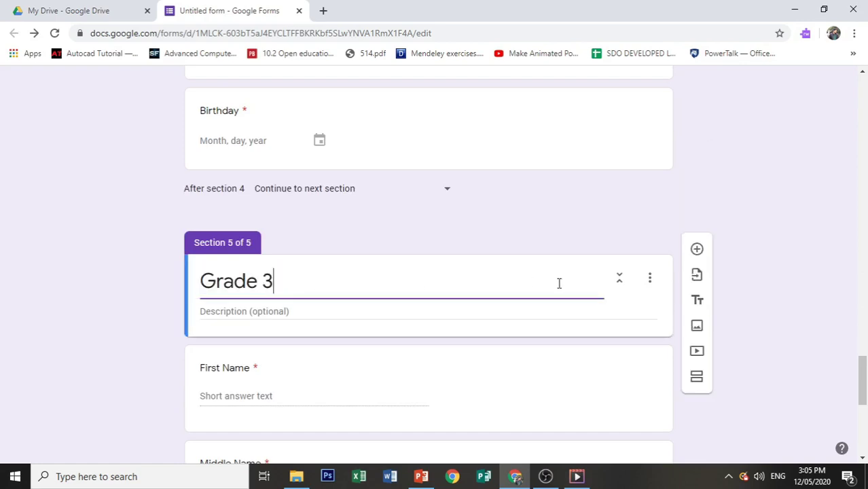
- Duplicate the Grade 3 section and title the copy "Grade 4"
click(650, 280)
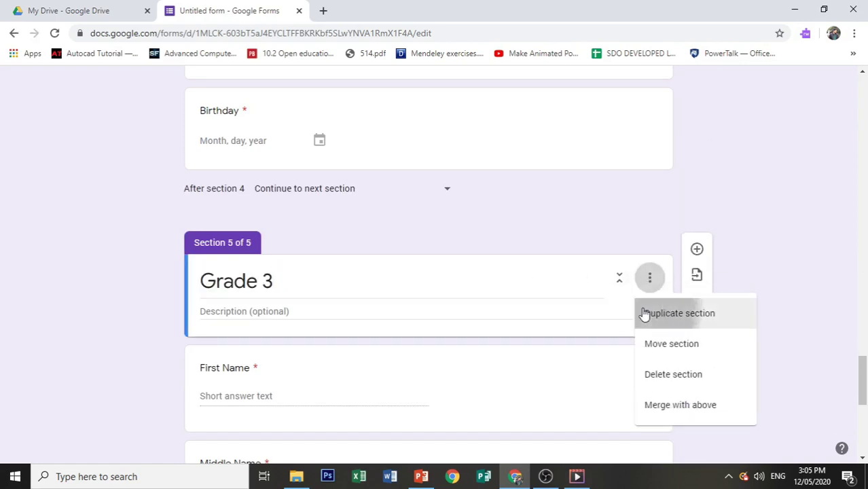
click(645, 313)
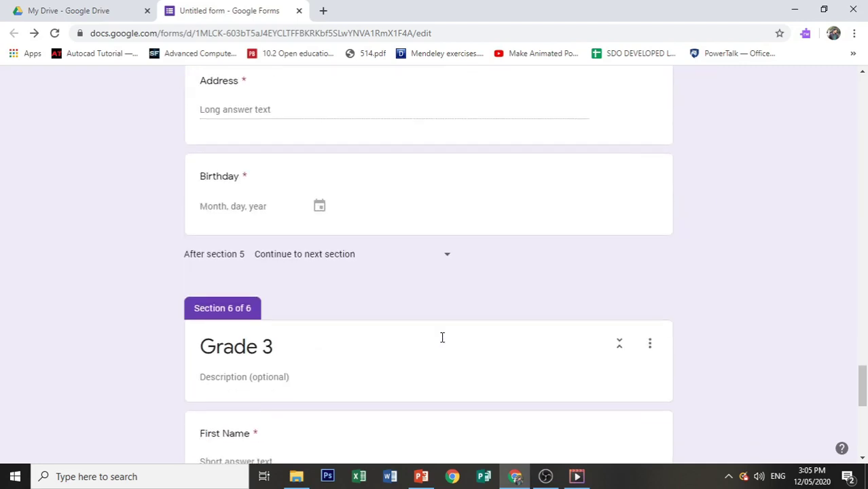
click(302, 344)
click(302, 344)
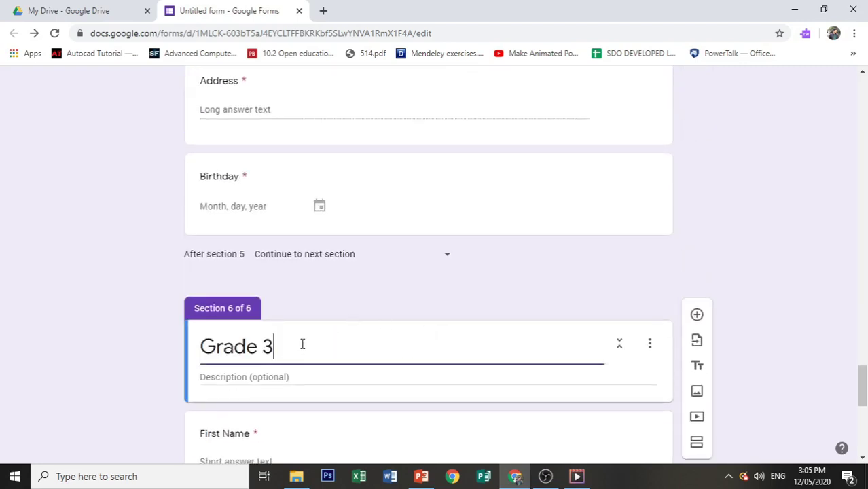
text(4)
- Duplicate the Grade 4 section and title the copy "Grade 5"
click(650, 343)
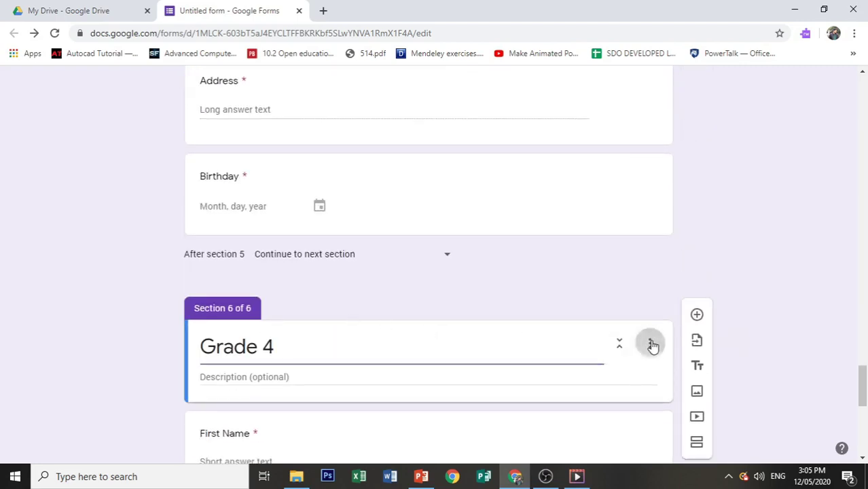
key(Return)
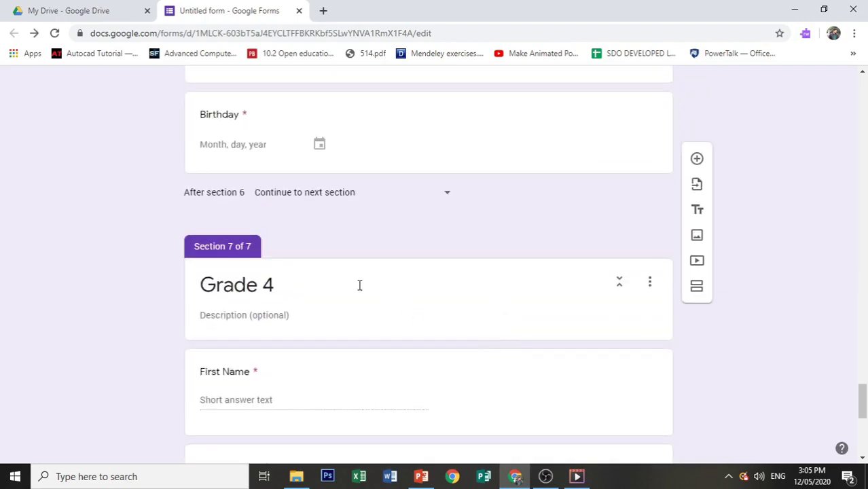
click(364, 287)
scroll(366, 292, up, 5)
scroll(365, 286, up, 4)
scroll(365, 286, down, 9)
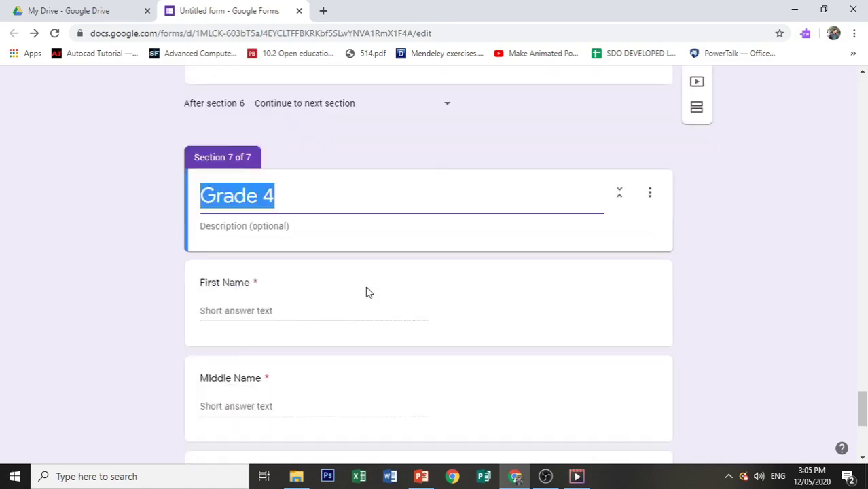
click(326, 154)
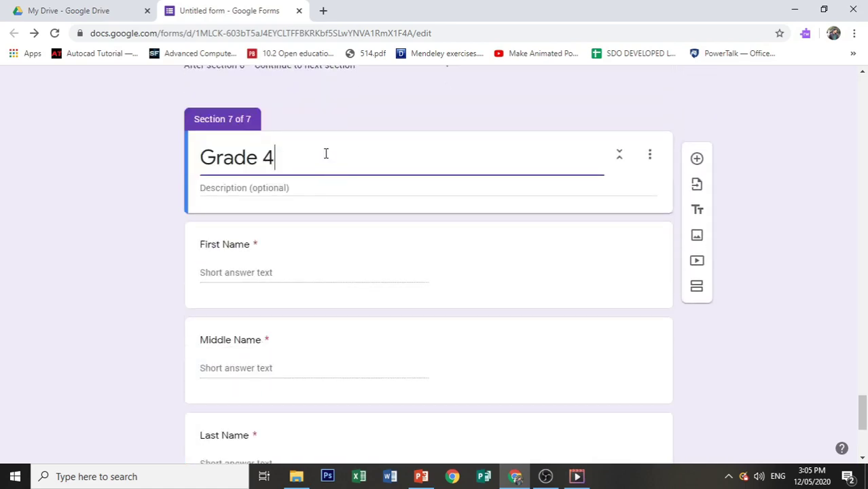
text(5)
- Duplicate the Grade 5 section and title the copy "Grade 6"
click(650, 155)
click(656, 193)
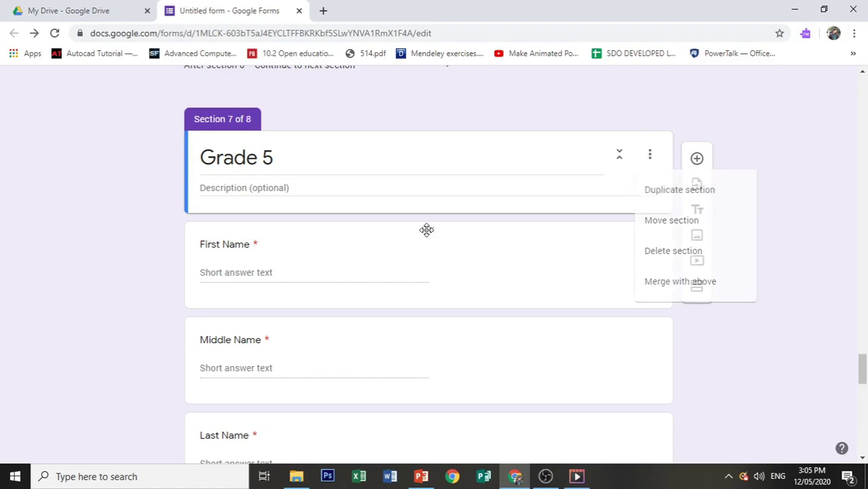
click(306, 291)
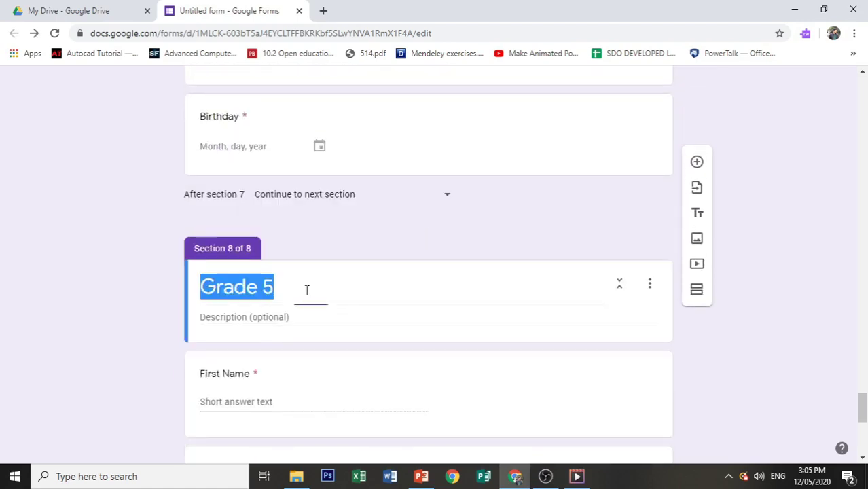
click(309, 290)
key(BackSpace)
text(6)
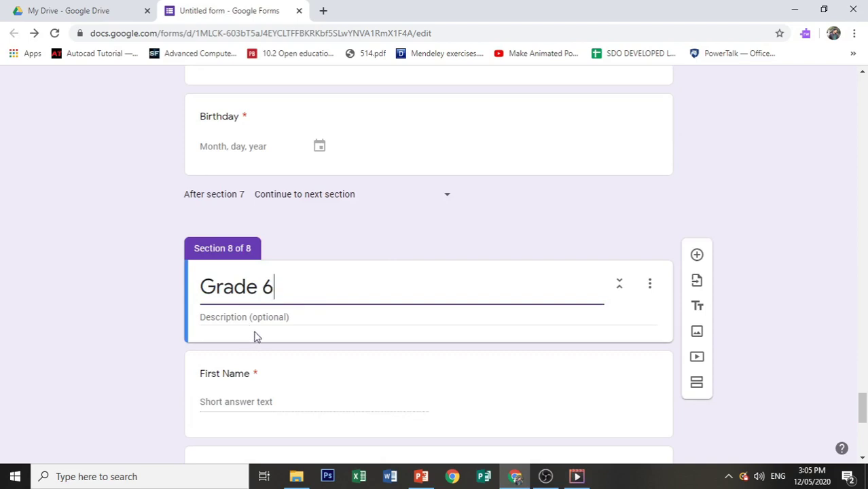
- Review the Grade Level options and the duplicated grade sections with their questions throughout the form
scroll(255, 335, up, 8)
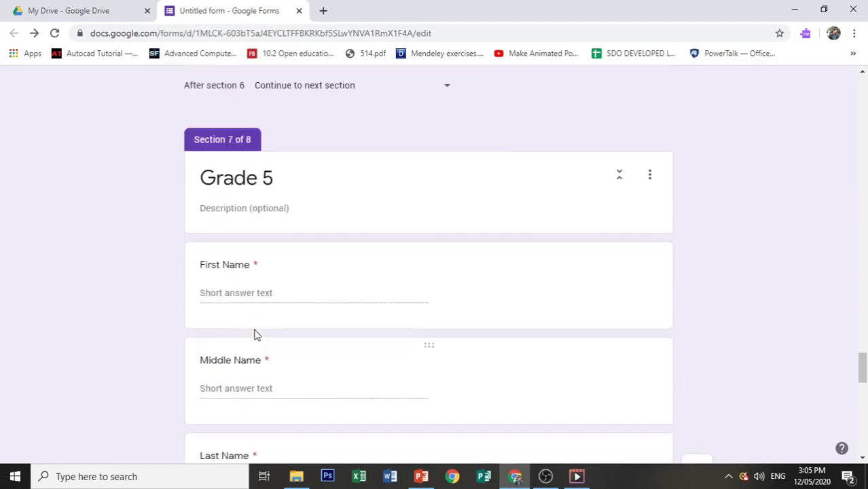
scroll(257, 326, up, 20)
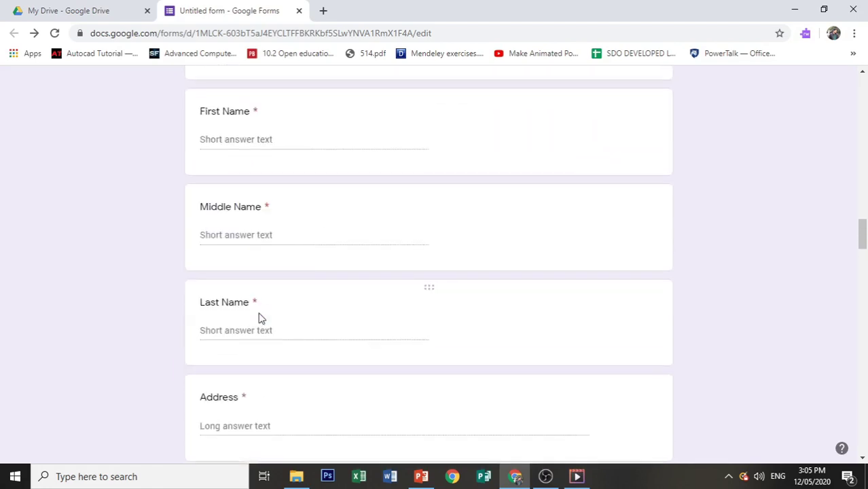
scroll(258, 318, up, 20)
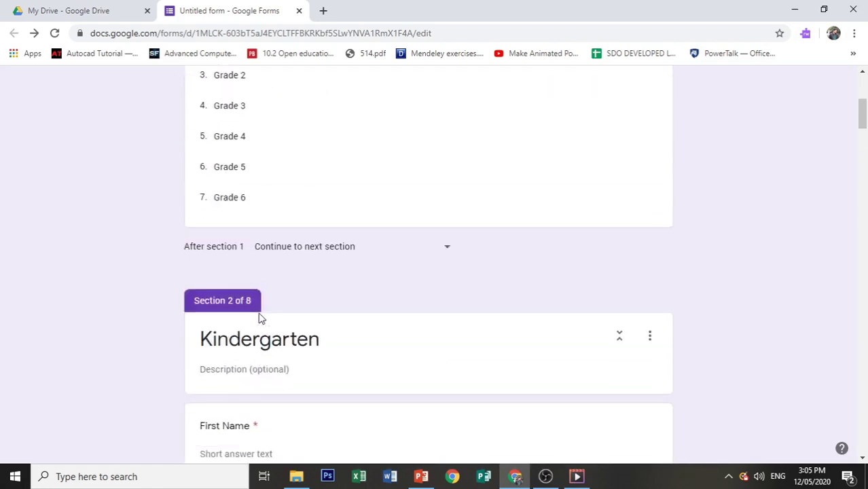
scroll(258, 314, up, 5)
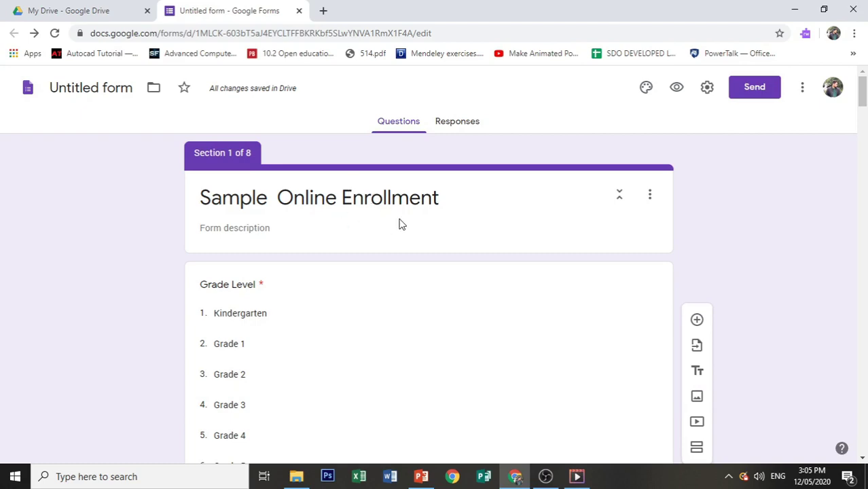
scroll(395, 217, down, 2)
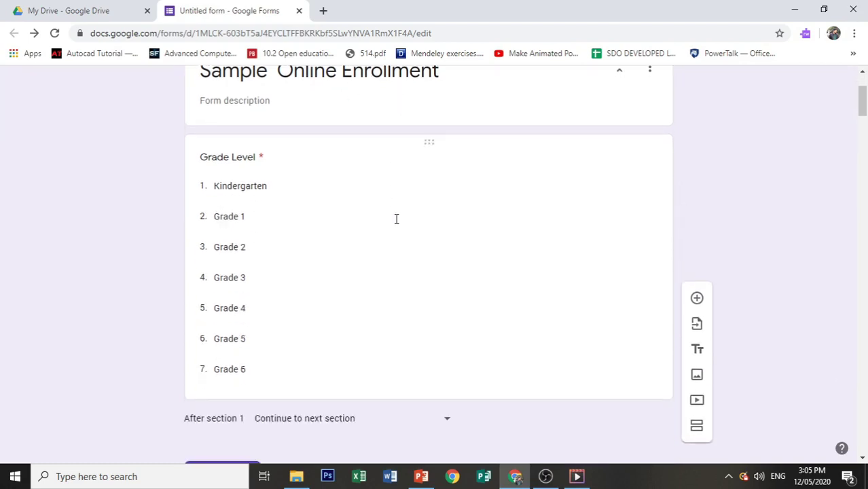
scroll(395, 223, up, 3)
scroll(397, 224, down, 4)
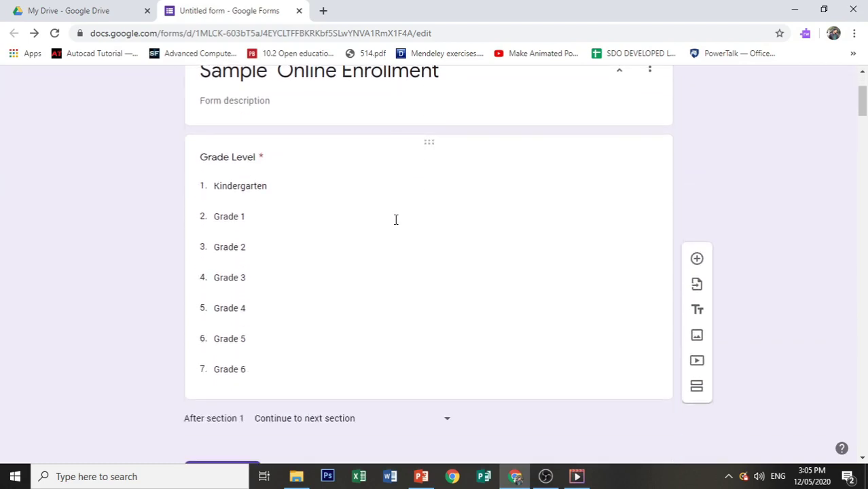
scroll(394, 226, down, 2)
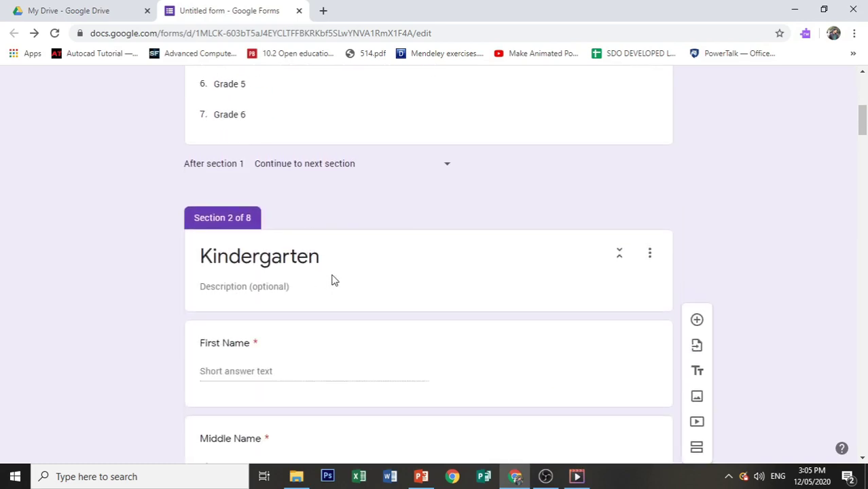
scroll(332, 272, down, 8)
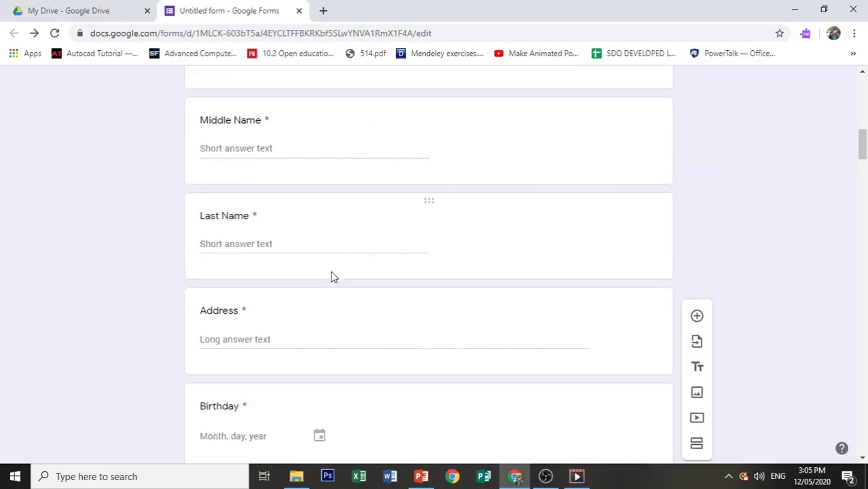
scroll(332, 275, down, 6)
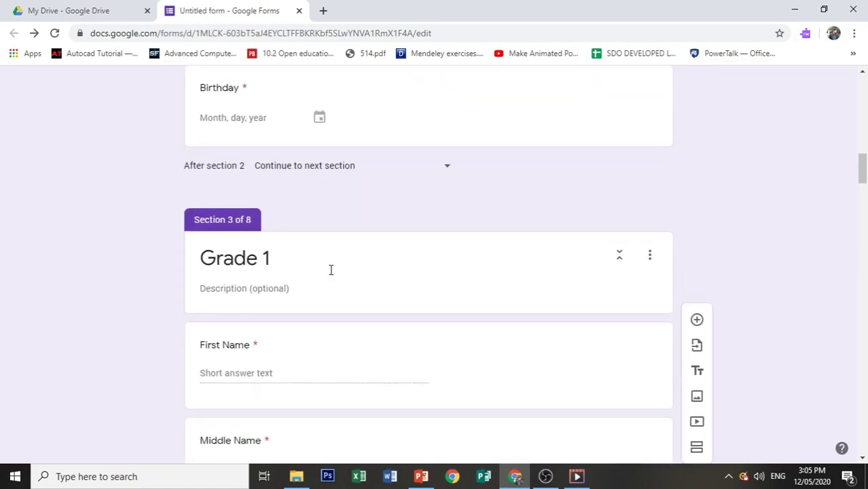
scroll(332, 273, down, 4)
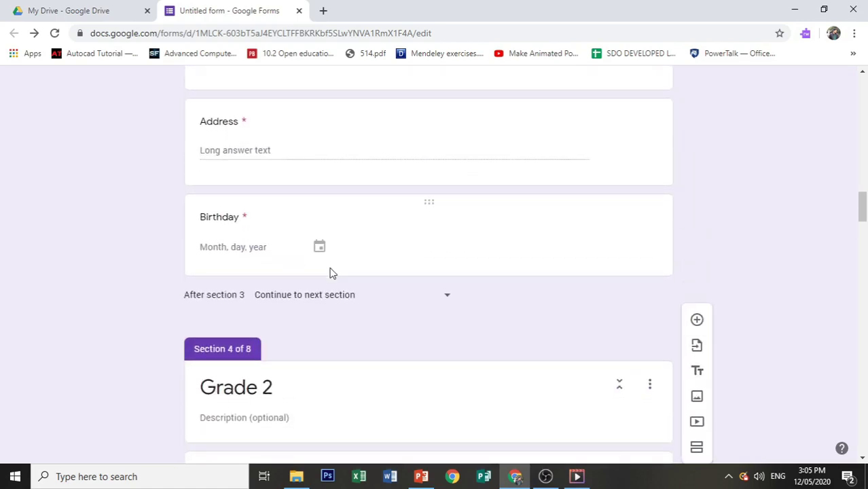
scroll(332, 273, down, 10)
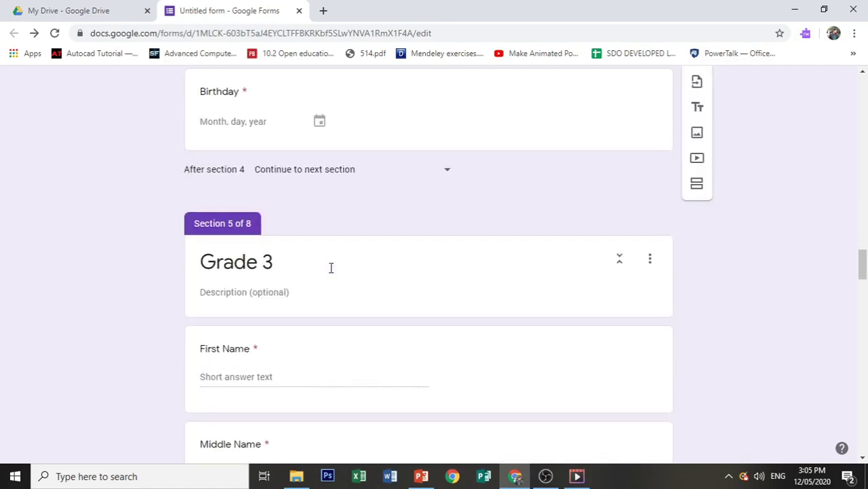
scroll(332, 273, down, 5)
scroll(332, 273, up, 20)
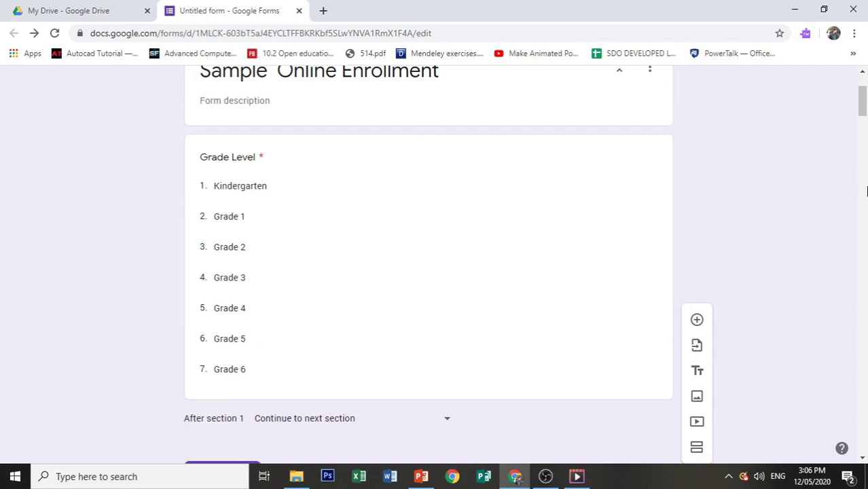
- Enable "Go to section based on answer" for the Grade Level dropdown question
click(265, 191)
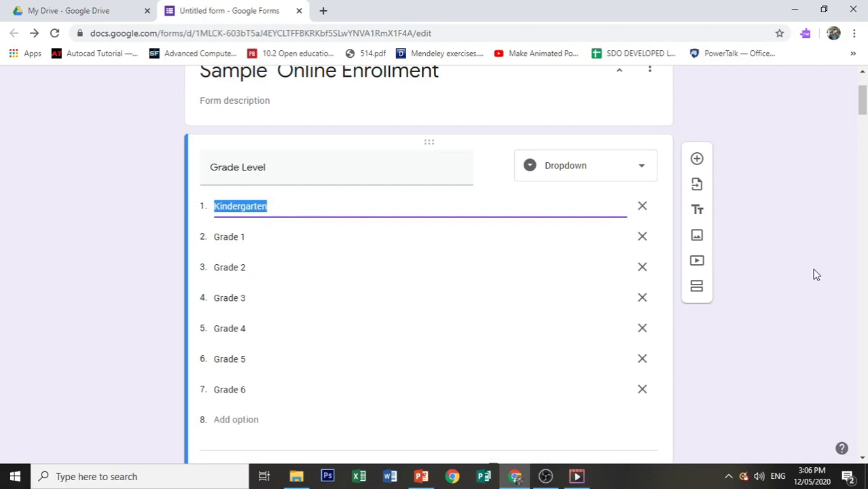
scroll(814, 273, down, 3)
scroll(489, 275, up, 3)
scroll(488, 271, up, 1)
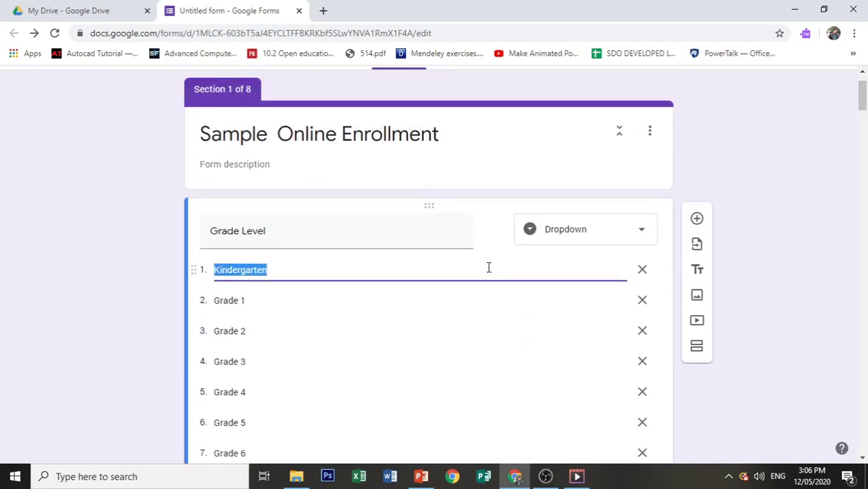
scroll(491, 252, down, 1)
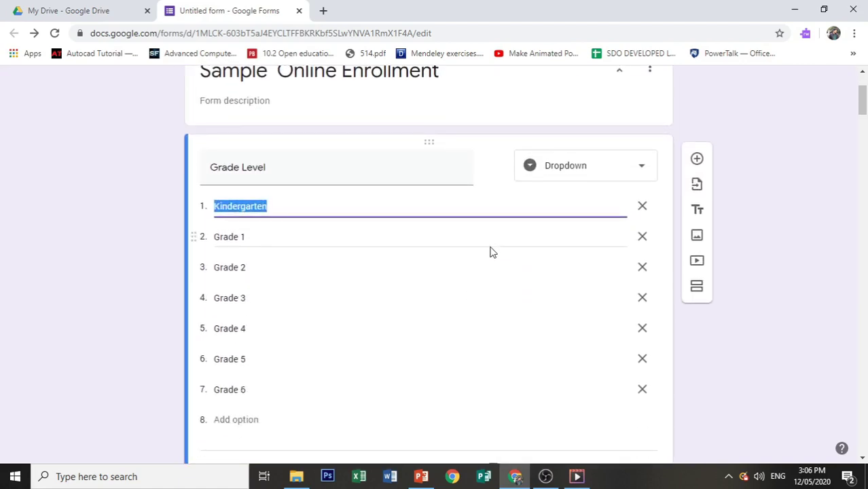
scroll(491, 239, down, 3)
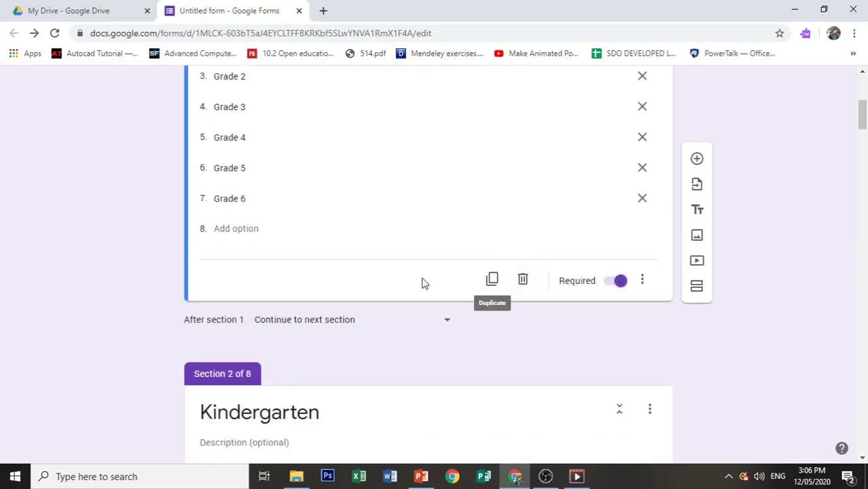
click(644, 284)
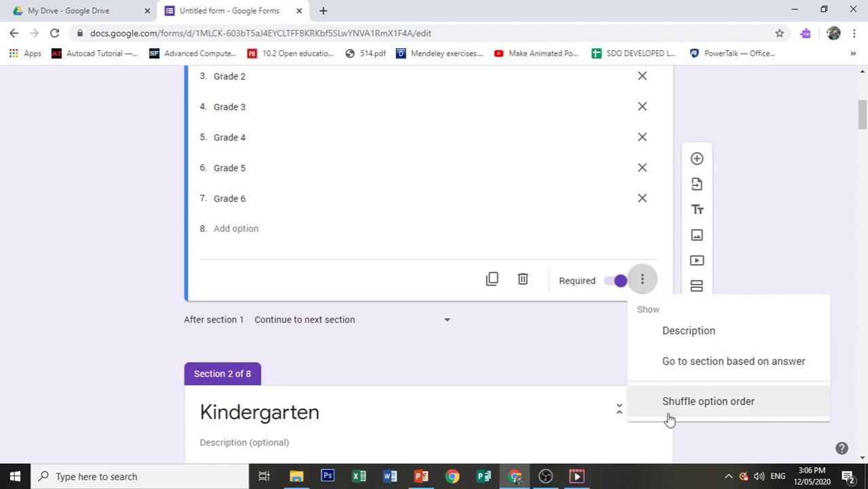
click(684, 367)
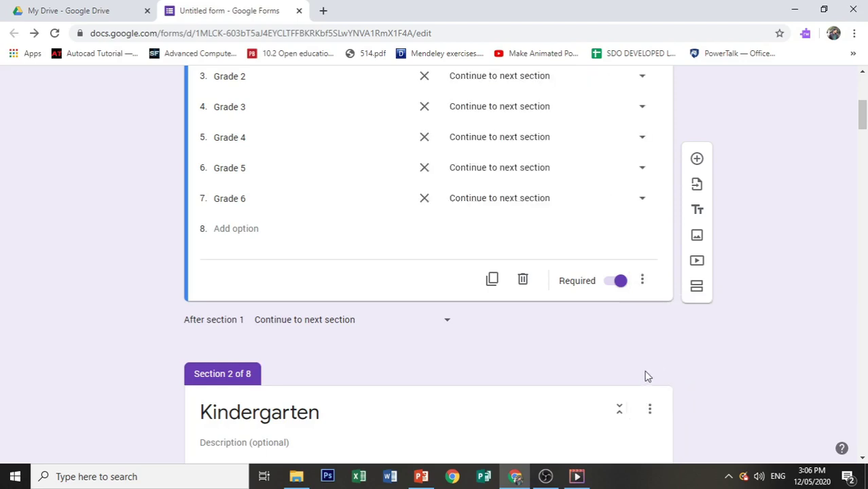
- Route the Grade Level answers Kindergarten, Grade 1 and Grade 2 to sections 2, 3 and 4 respectively
scroll(645, 371, up, 3)
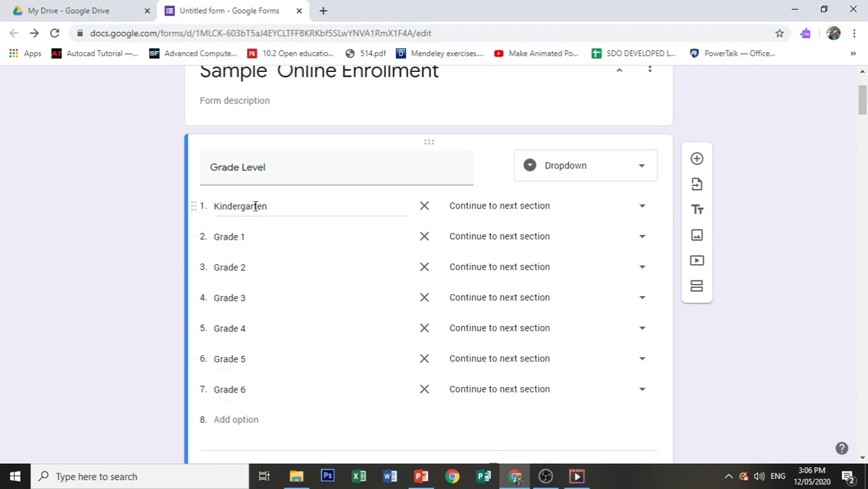
click(641, 210)
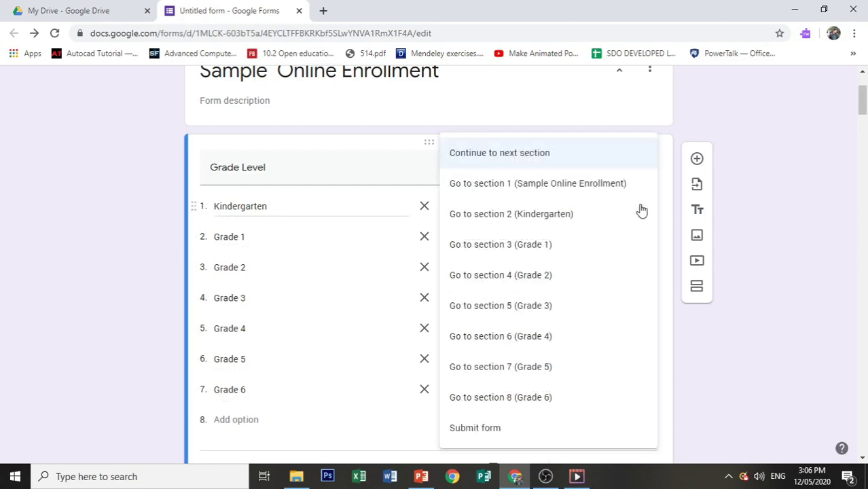
click(495, 216)
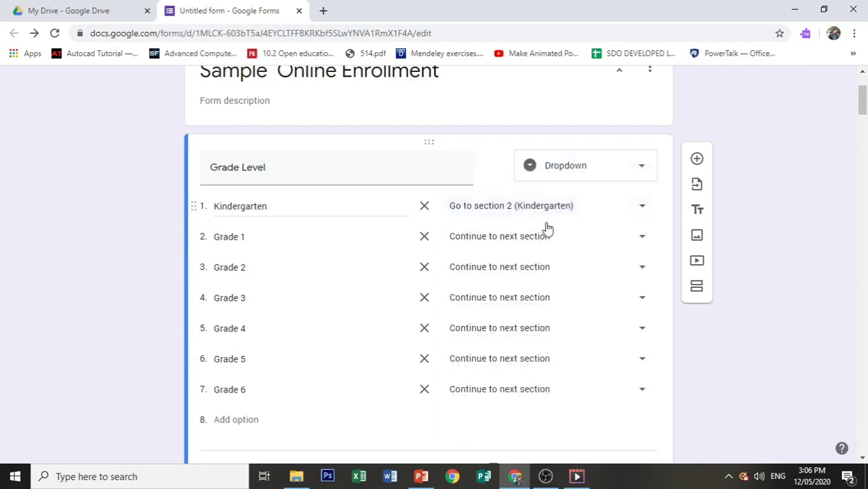
click(635, 243)
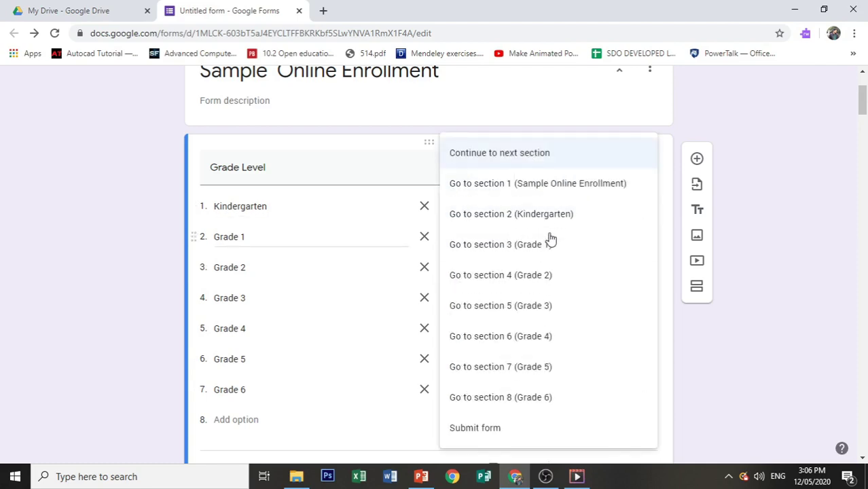
click(529, 246)
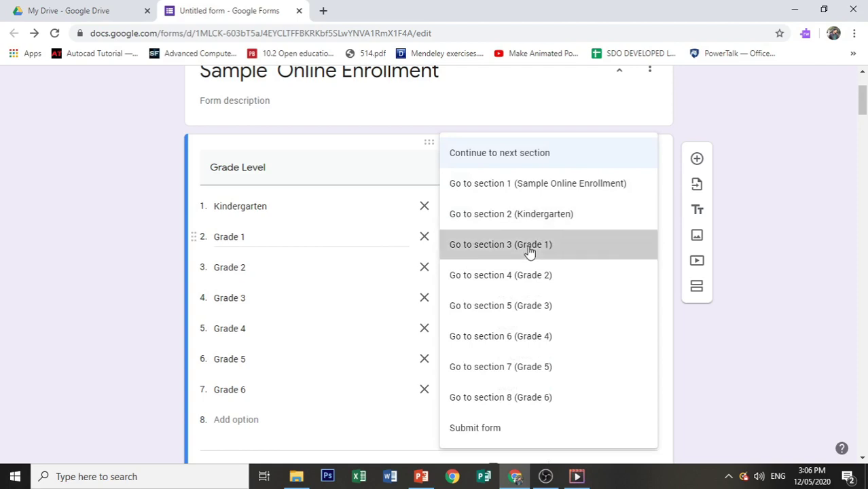
click(641, 269)
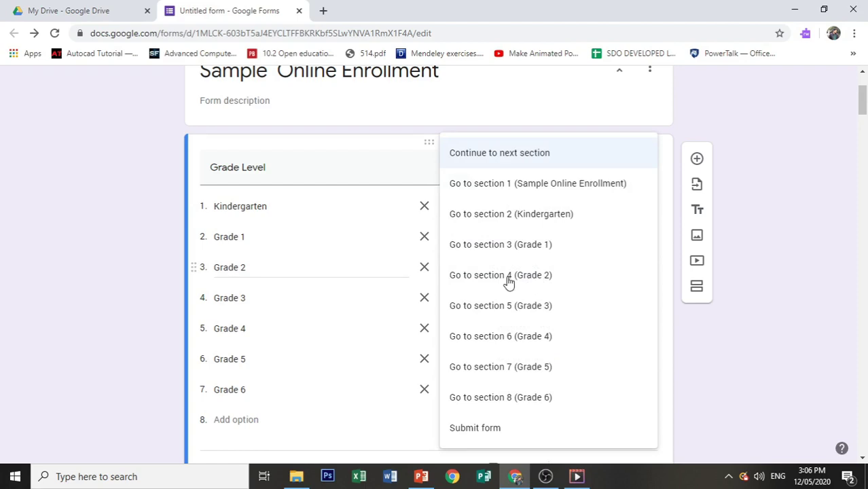
click(509, 282)
- Route the Grade 3 answer to section 5 and the Grade 4 answer to section 6
click(634, 301)
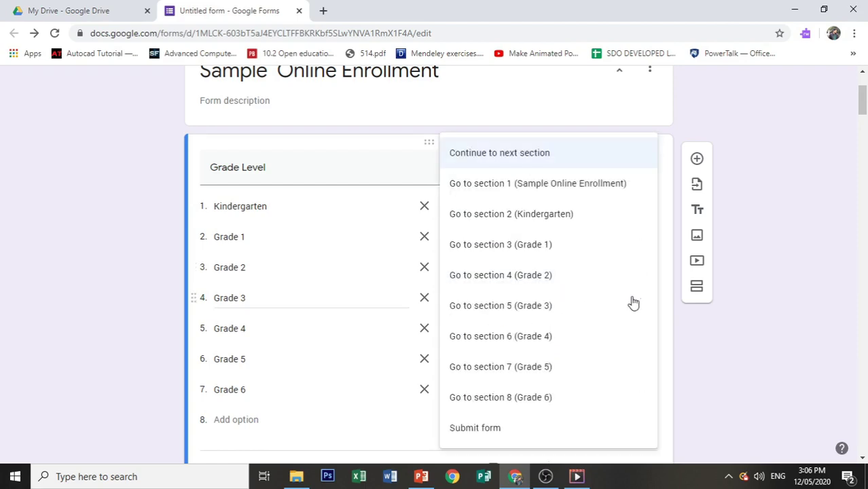
click(540, 315)
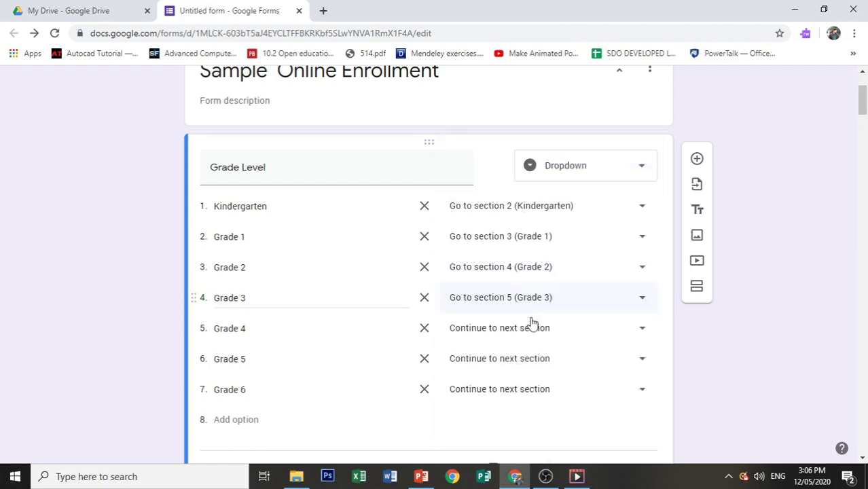
click(640, 331)
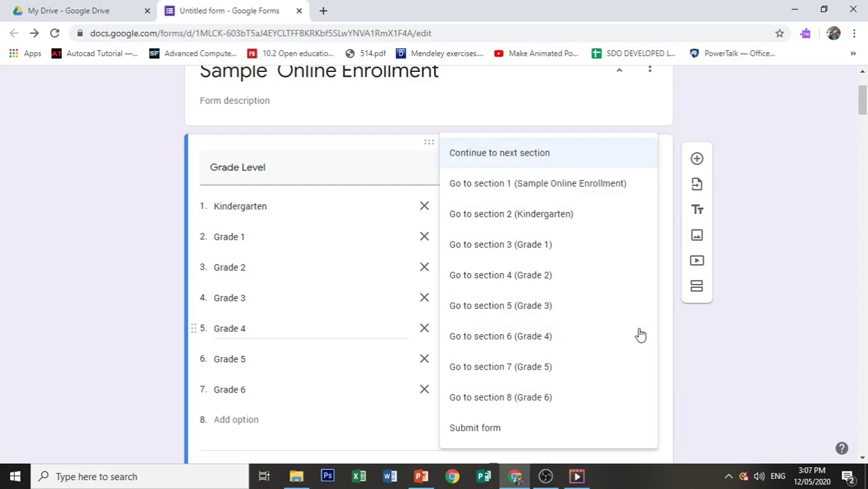
click(522, 345)
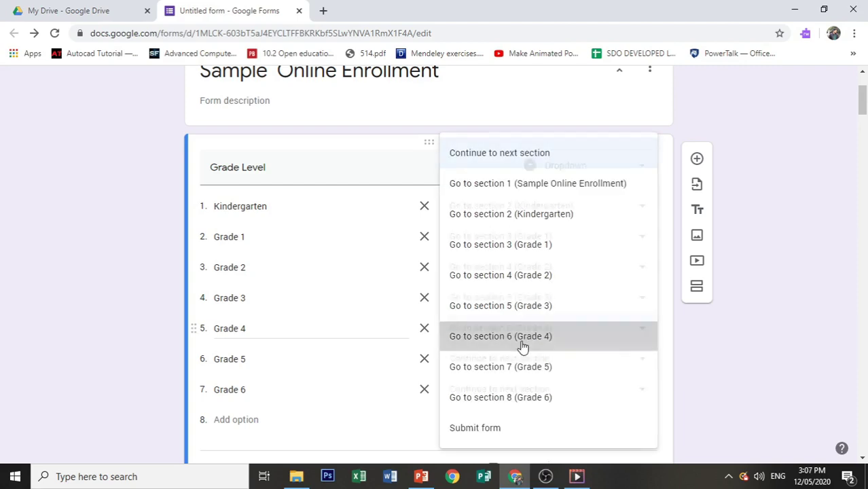
- Route the Grade 5 answer to section 7 and the Grade 6 answer to section 8
scroll(522, 346, down, 1)
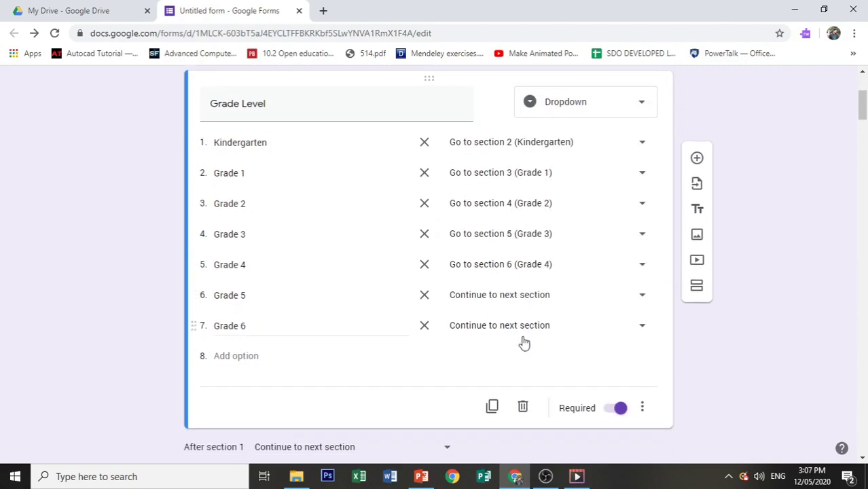
click(642, 298)
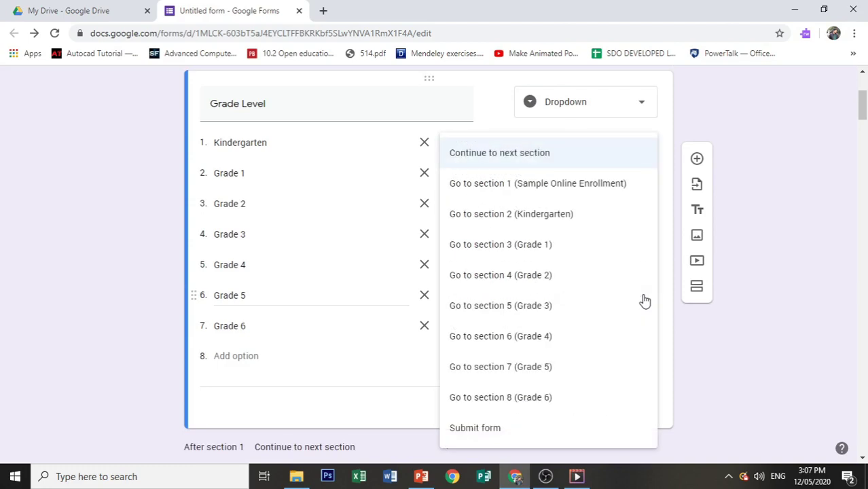
click(554, 367)
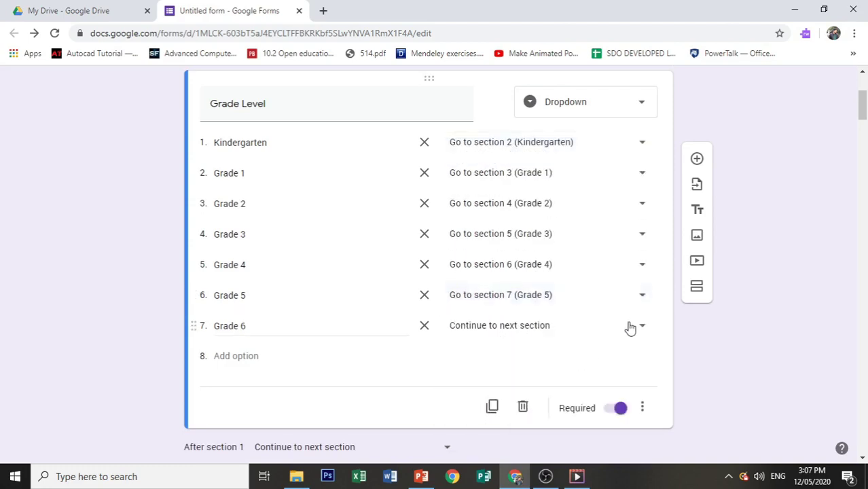
click(630, 328)
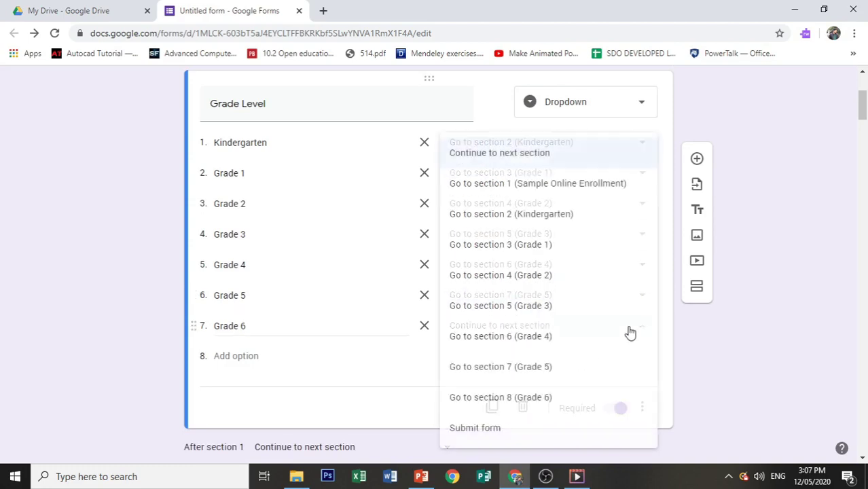
click(540, 401)
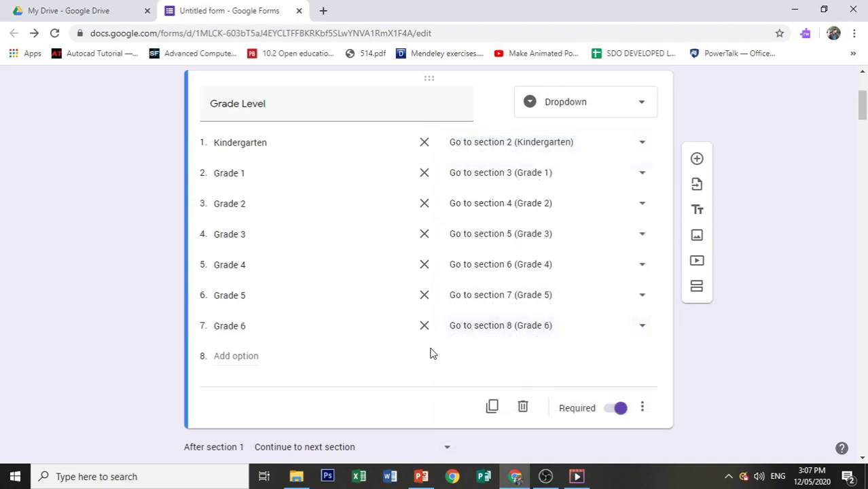
- Set the form to submit after section 2, the Kindergarten section, instead of continuing to Grade 1
scroll(430, 351, down, 1)
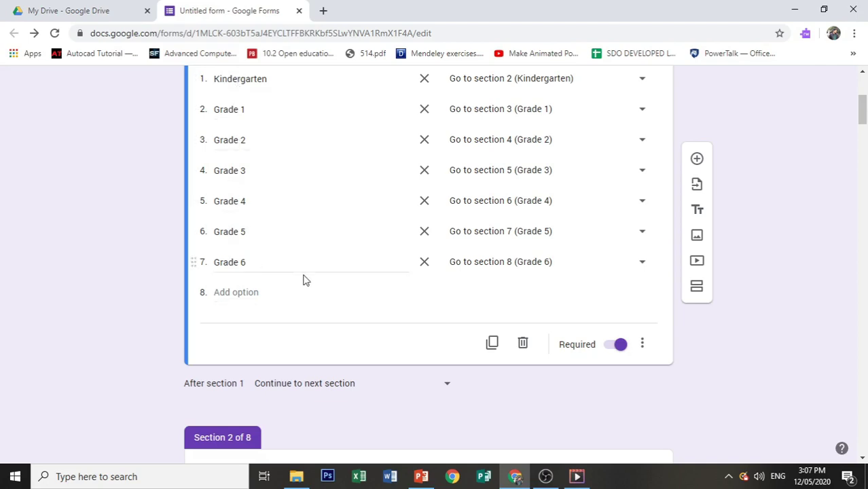
scroll(304, 284, down, 4)
scroll(305, 279, down, 5)
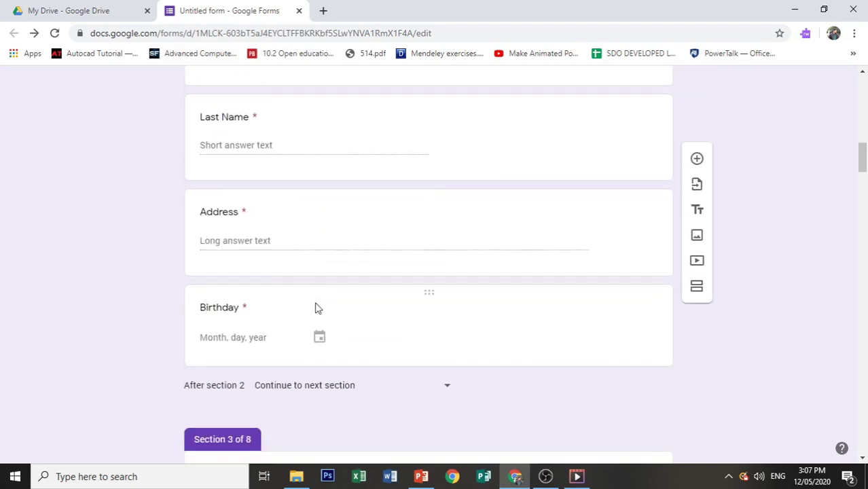
scroll(327, 331, up, 4)
scroll(327, 321, up, 1)
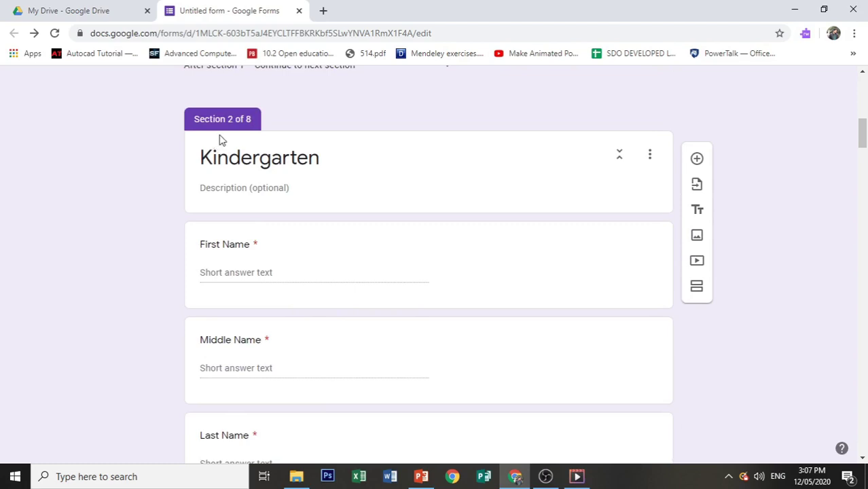
scroll(219, 139, down, 8)
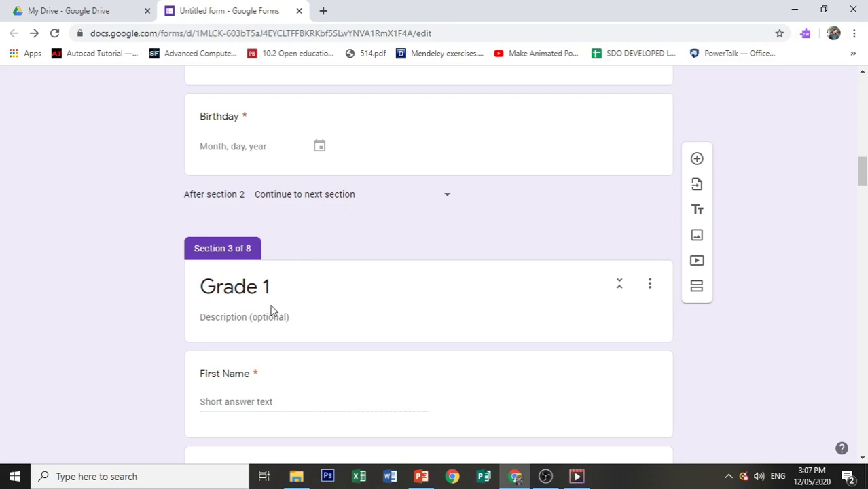
click(445, 197)
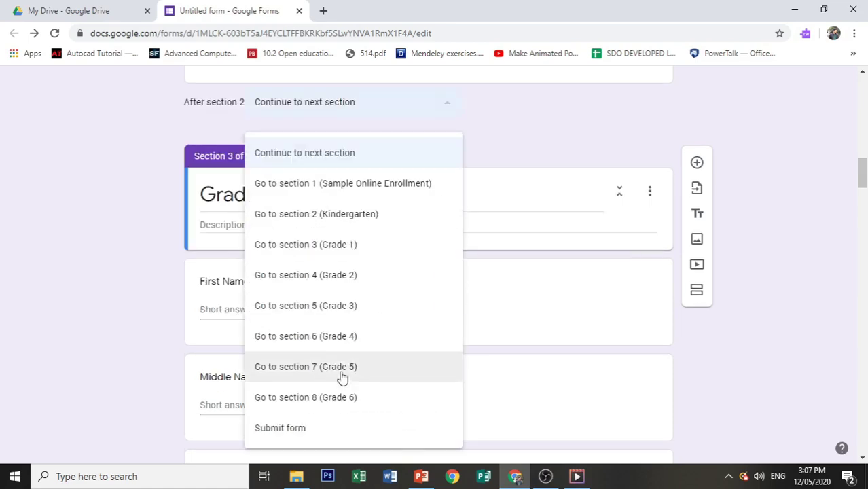
click(328, 434)
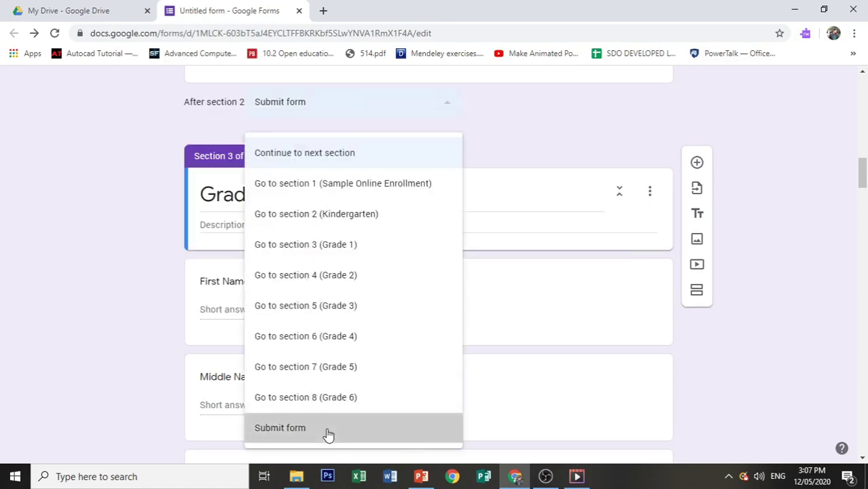
- Set sections 3 (Grade 1) and 4 (Grade 2) to submit the form after completion
scroll(251, 106, down, 7)
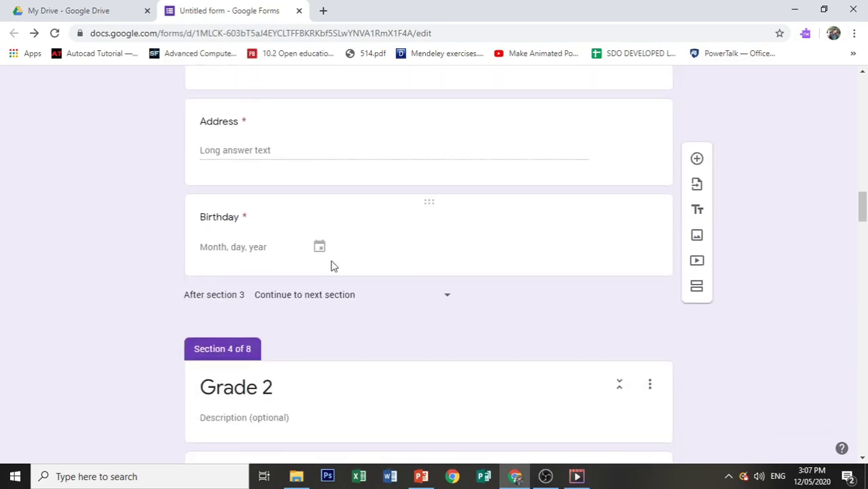
click(384, 297)
scroll(382, 297, down, 2)
click(297, 435)
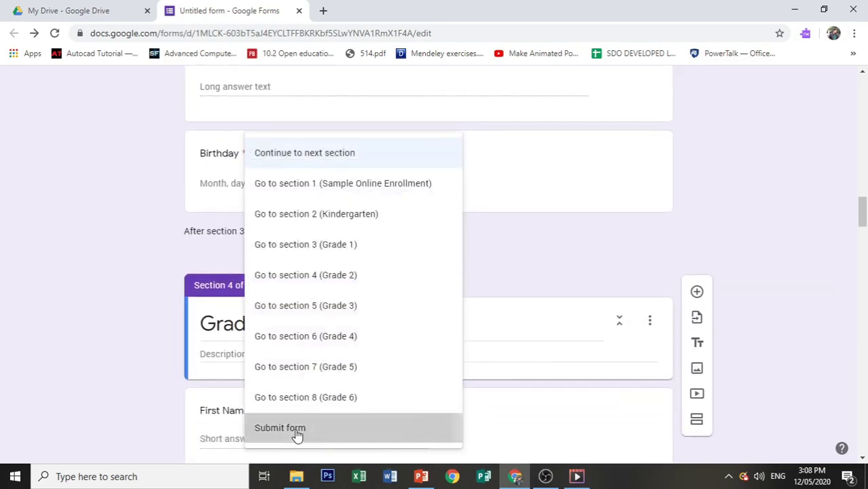
scroll(299, 391, down, 5)
scroll(300, 384, down, 3)
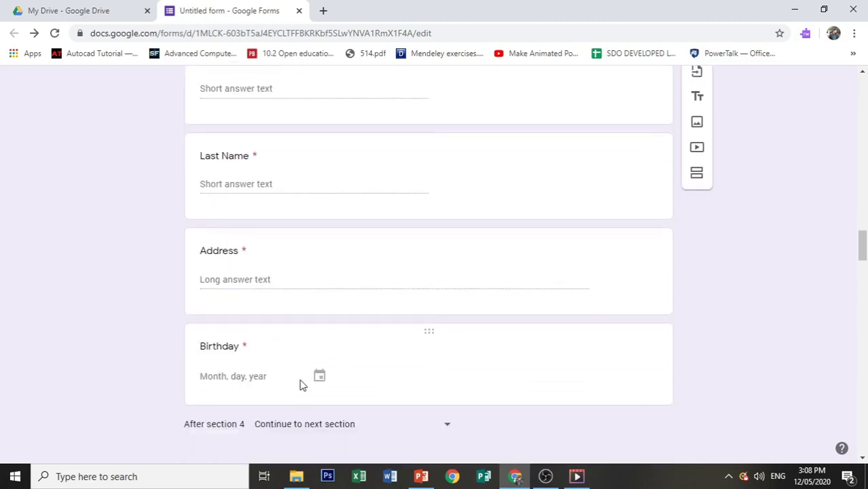
click(309, 363)
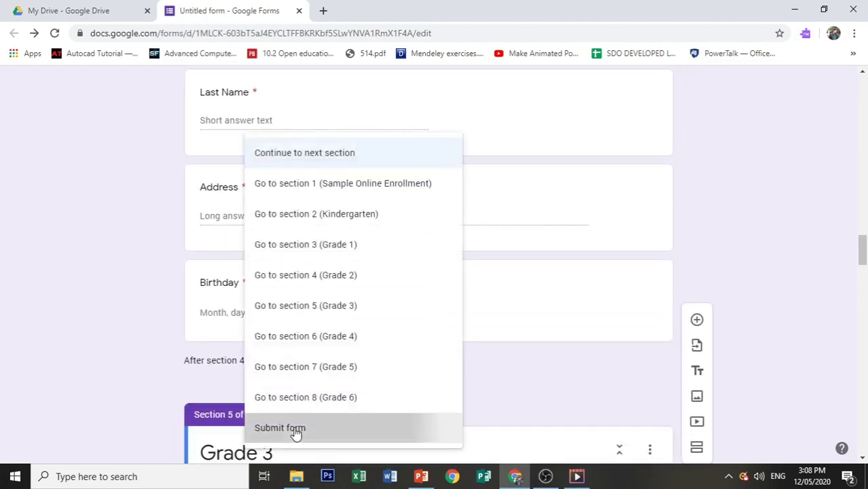
click(297, 428)
- Set sections 5 (Grade 3) and 6 (Grade 4) to submit the form after completion
scroll(296, 400, down, 5)
scroll(295, 365, down, 4)
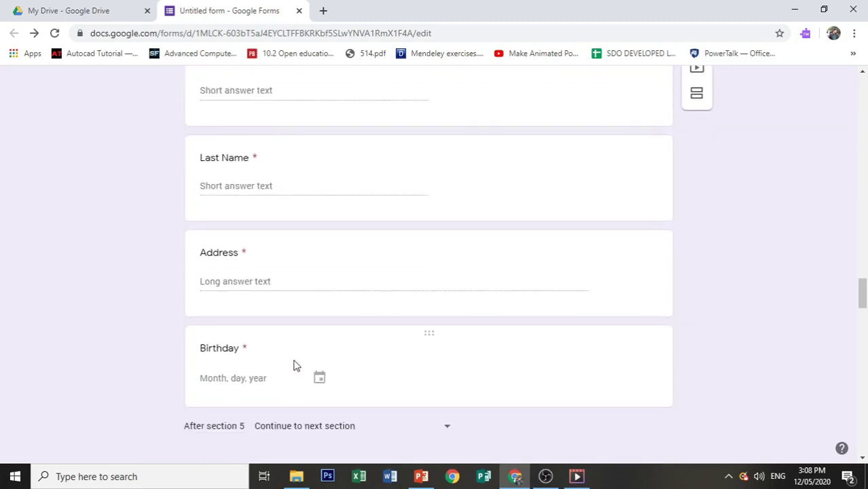
click(292, 360)
click(291, 430)
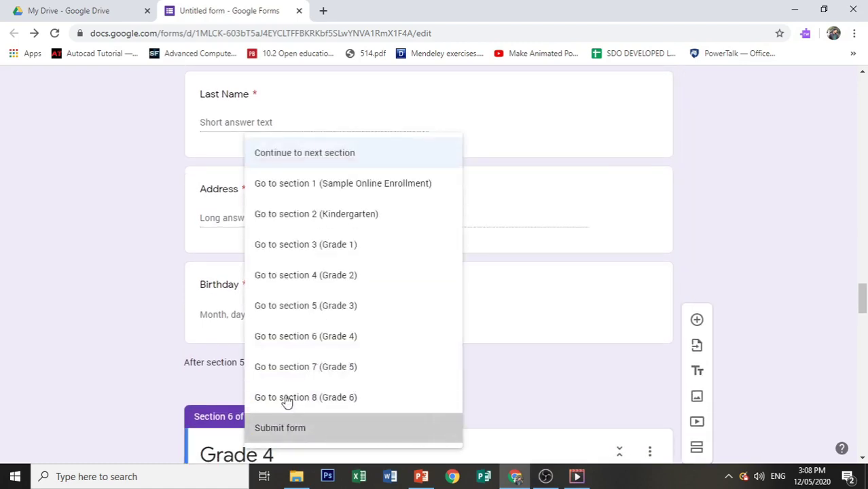
scroll(285, 390, down, 7)
scroll(284, 373, down, 2)
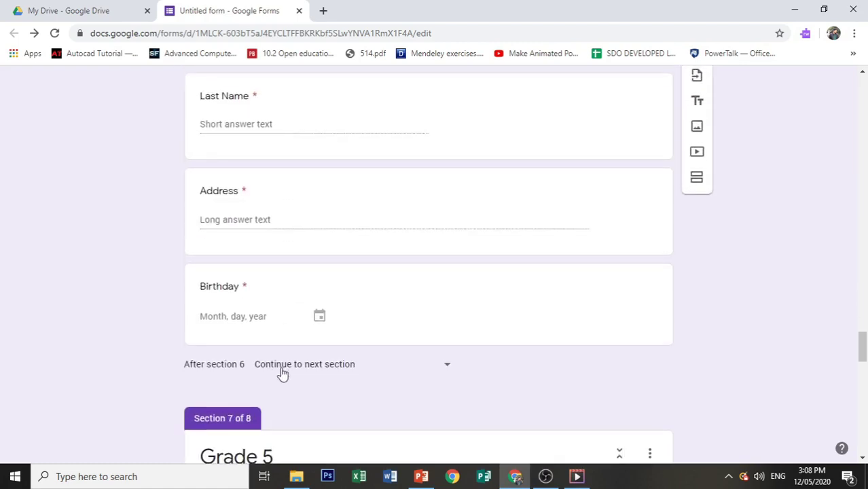
click(292, 374)
click(291, 430)
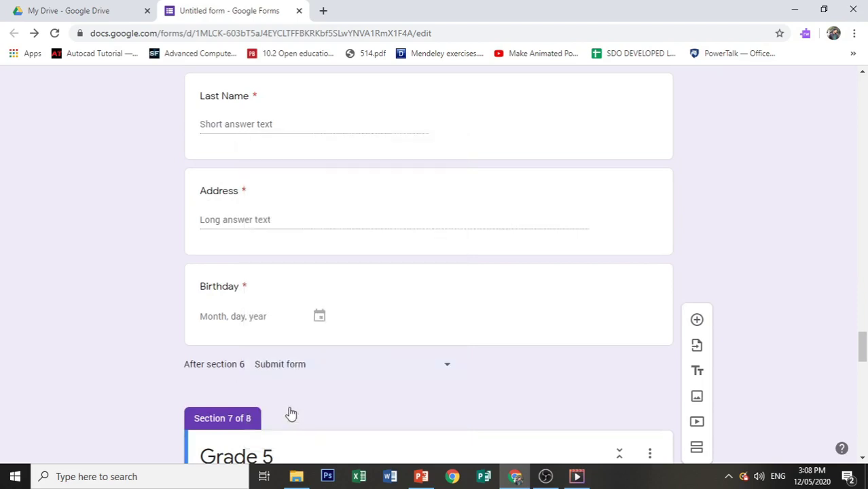
- Set section 7 (Grade 5) to submit the form after completion
scroll(287, 407, down, 6)
scroll(285, 396, down, 3)
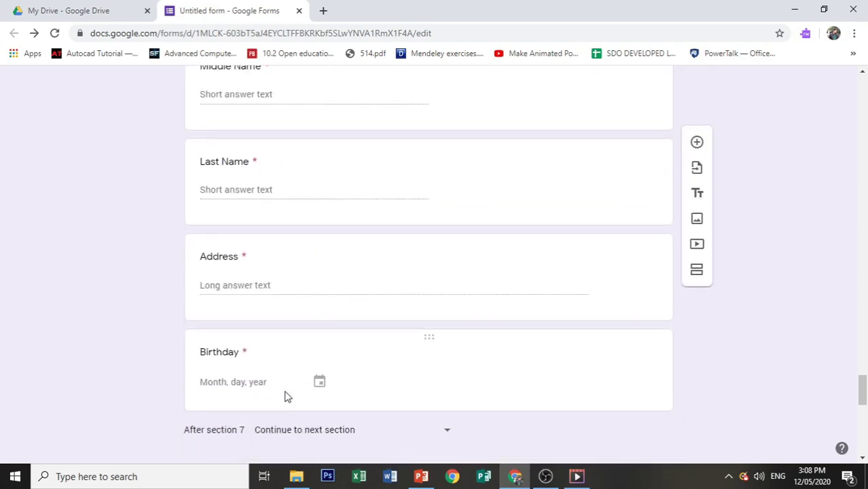
click(288, 430)
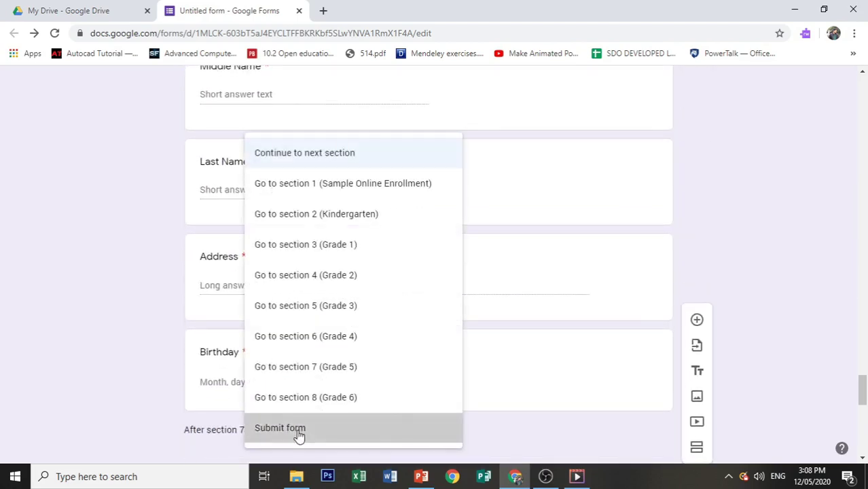
click(300, 428)
- Check the end of the Grade 6 section, and review the after-section settings of the preceding grade sections
scroll(292, 387, down, 6)
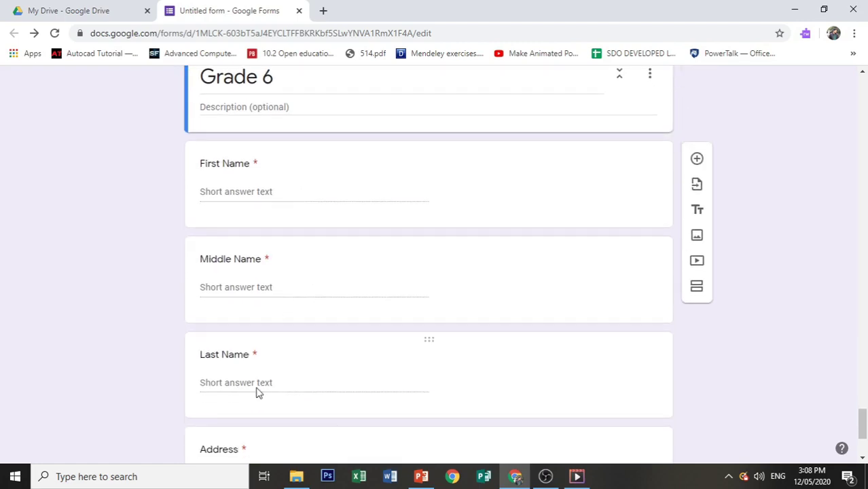
scroll(257, 391, down, 3)
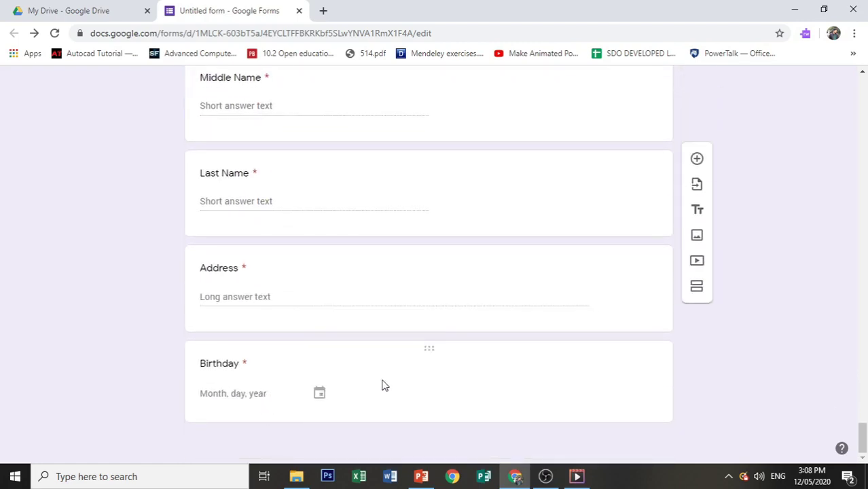
scroll(382, 385, up, 4)
scroll(380, 386, down, 4)
scroll(354, 406, up, 15)
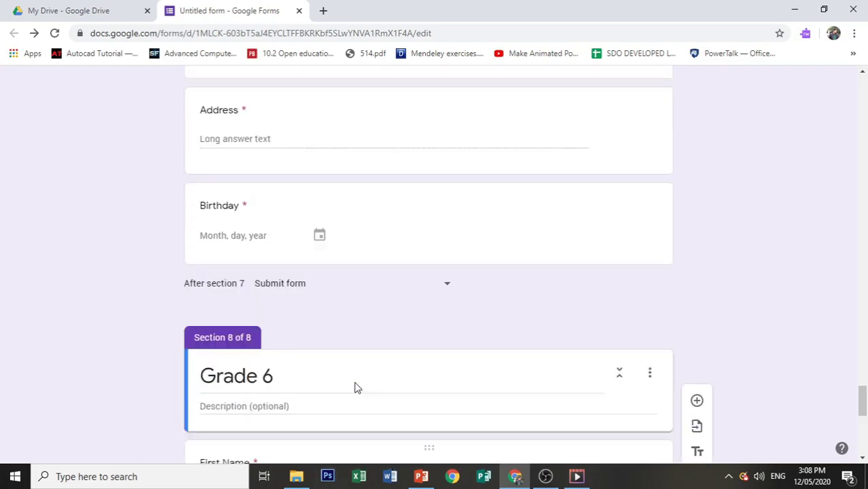
scroll(354, 382, up, 20)
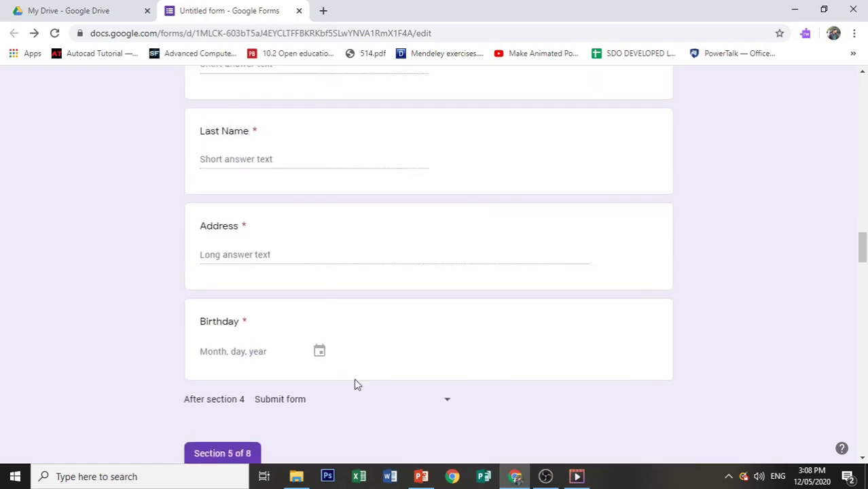
- Preview the form, choose Grade 6 as the Grade Level, and check the section it leads to through to its end
drag(862, 238, 860, 93)
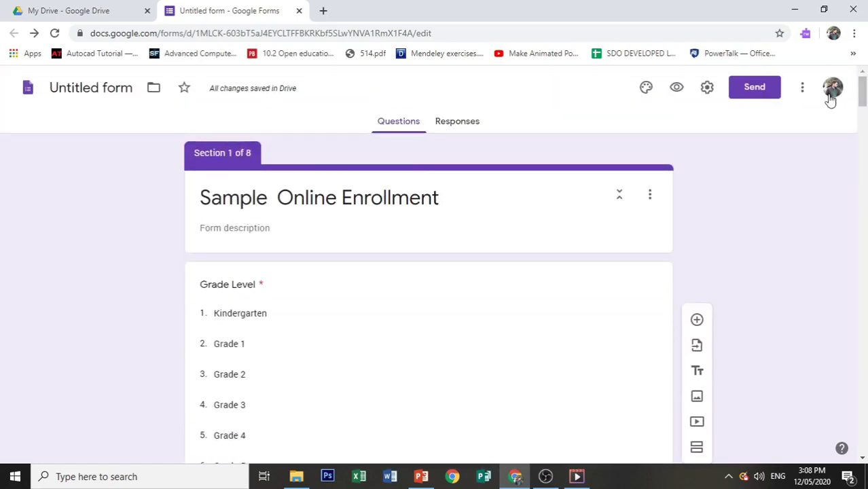
click(676, 90)
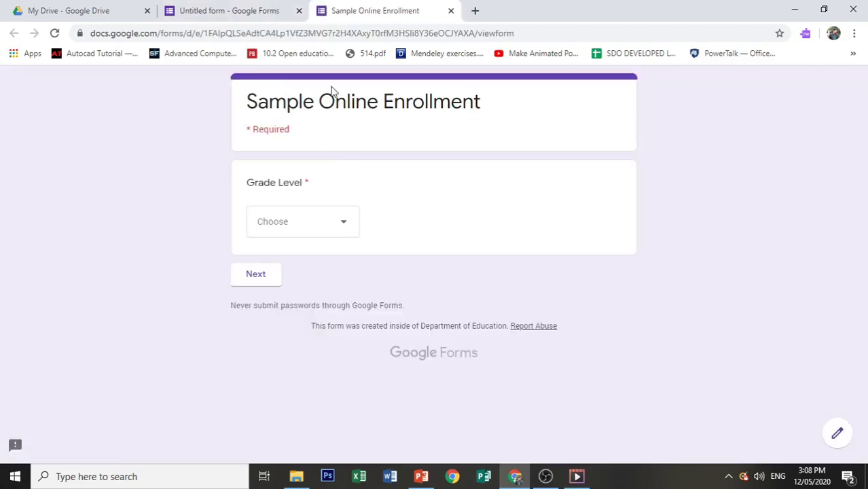
click(312, 229)
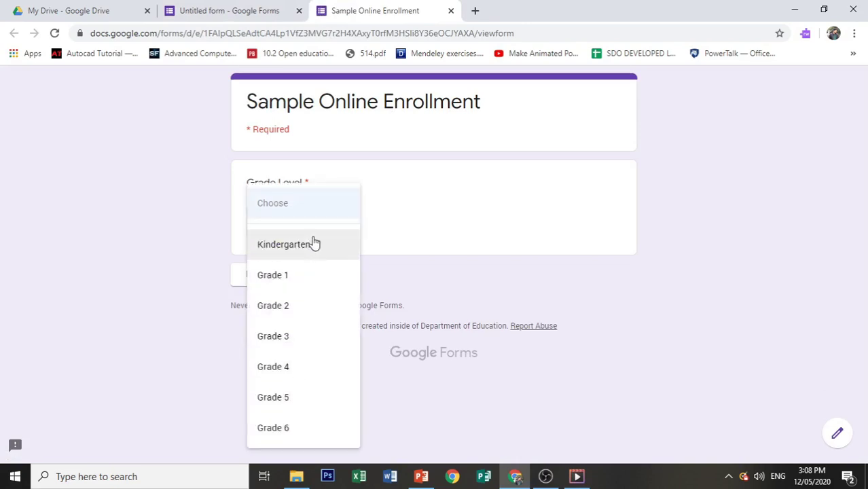
click(287, 435)
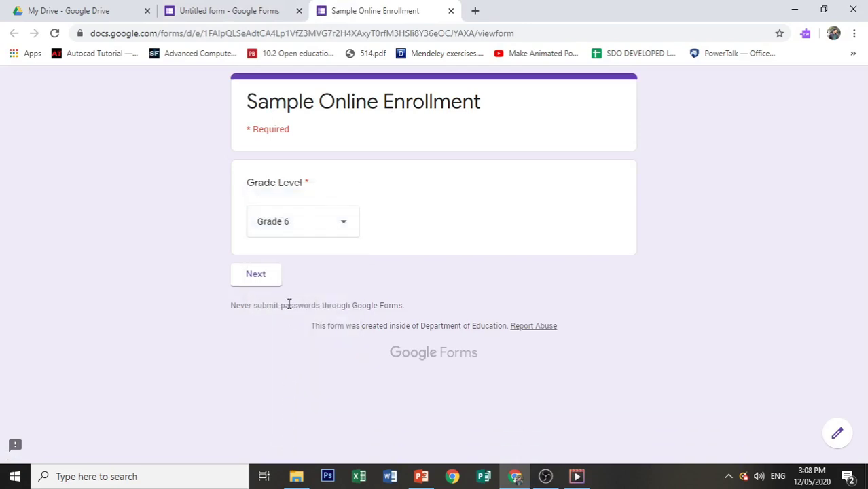
click(264, 278)
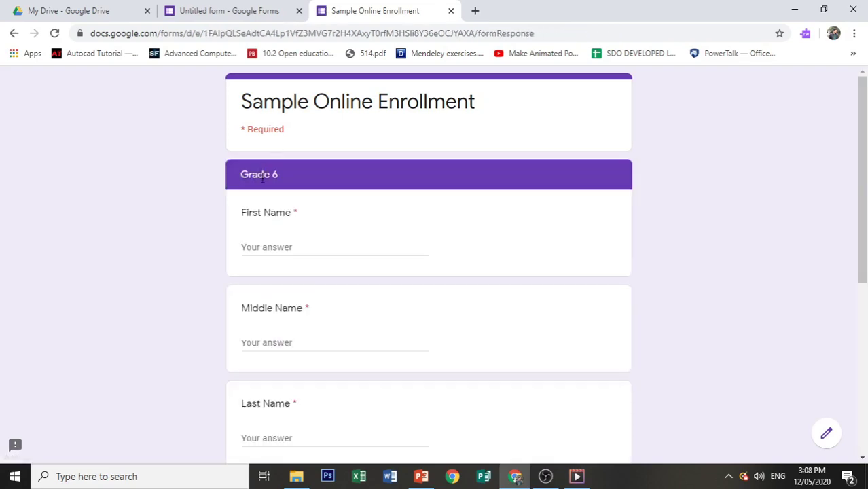
scroll(261, 179, down, 5)
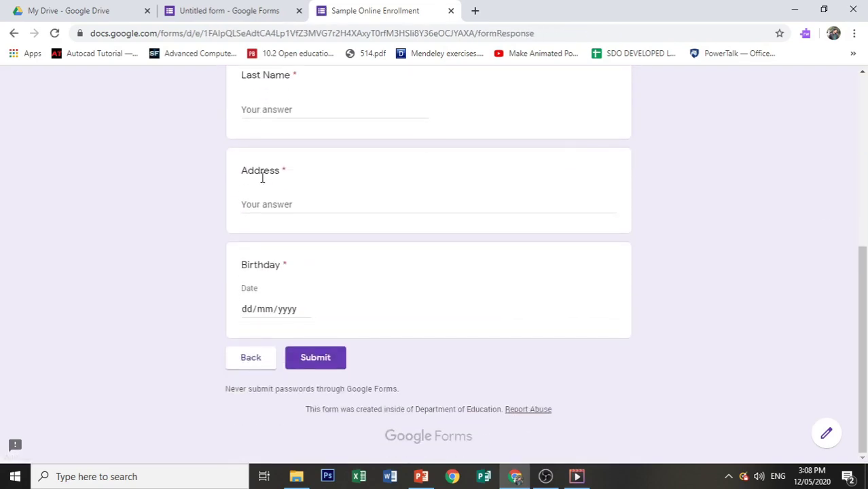
- Go back to the form's first page, choose Grade 4 as the Grade Level, and check the section it leads to
click(249, 360)
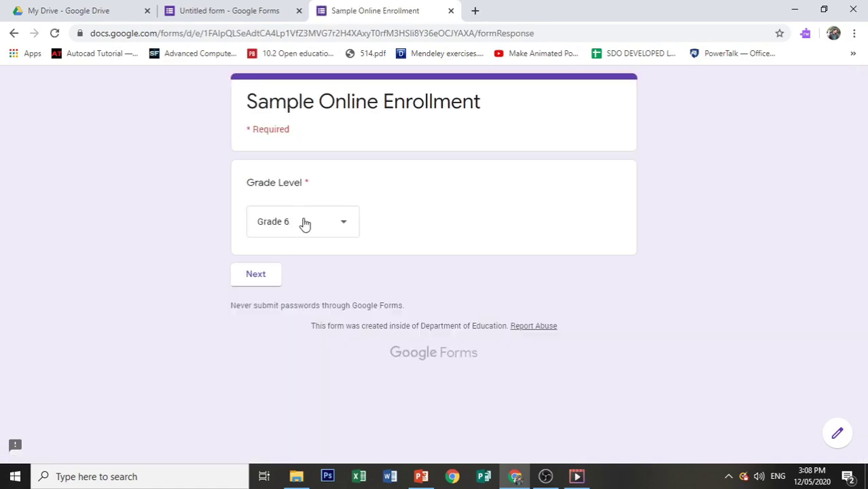
click(303, 221)
click(296, 272)
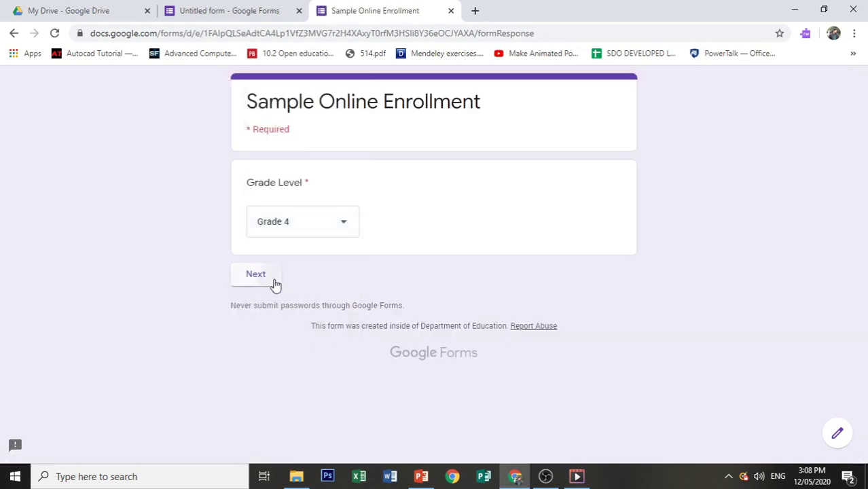
click(275, 282)
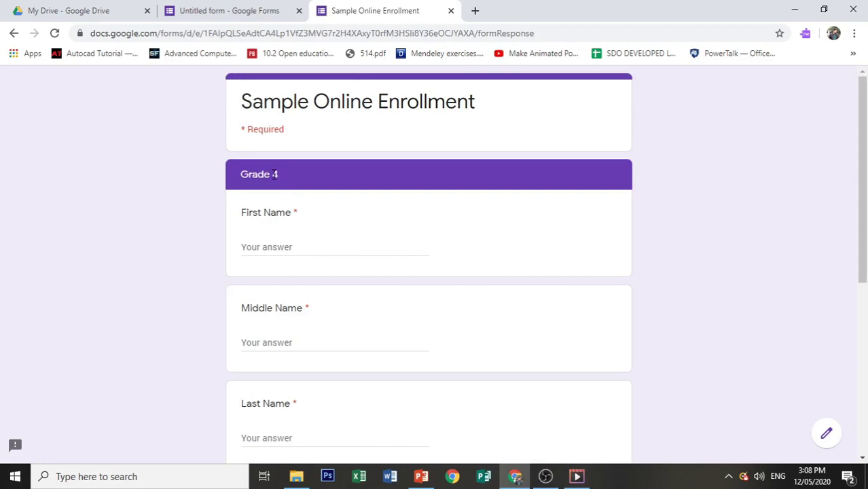
scroll(274, 176, down, 5)
scroll(270, 311, up, 5)
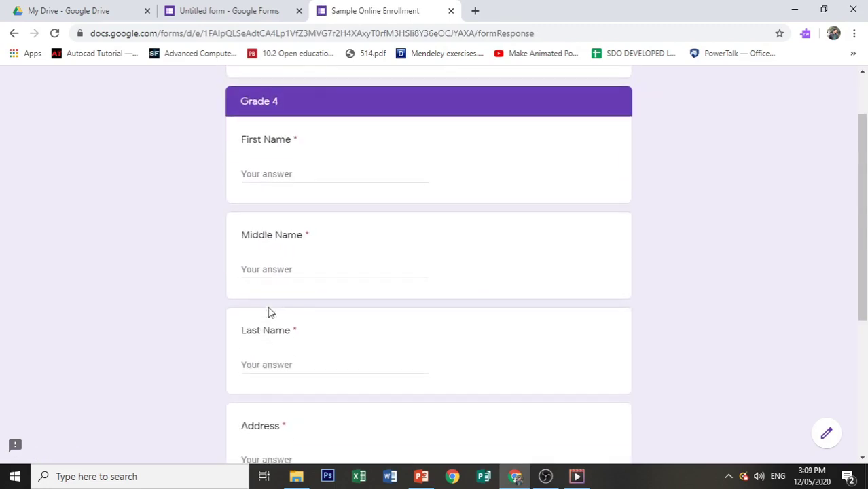
scroll(272, 285, down, 5)
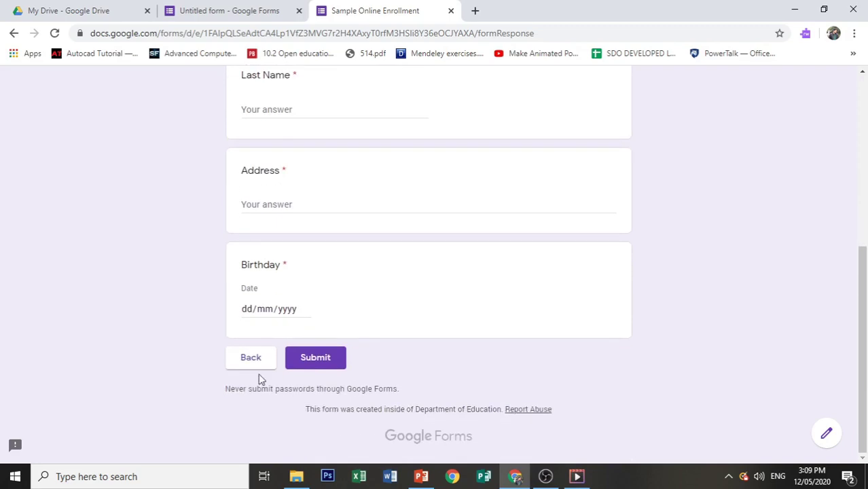
- Return to the Grade Level question, choose Kindergarten, and check the section it leads to from heading to end
click(254, 361)
click(312, 226)
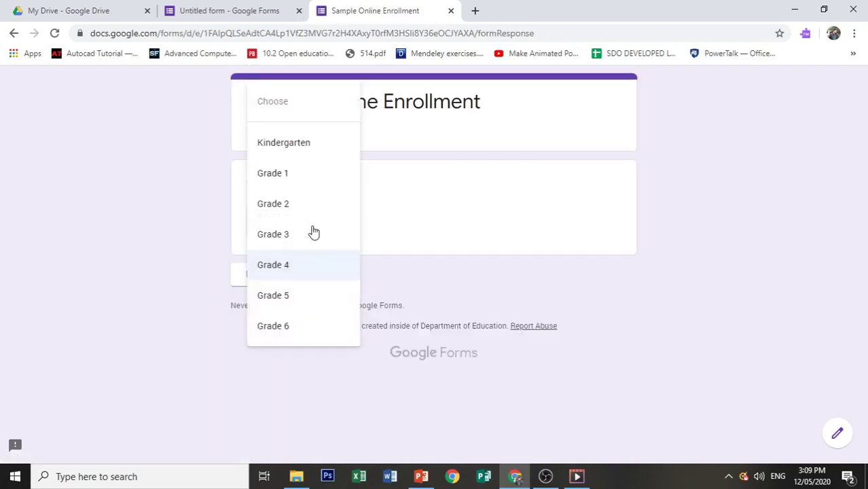
click(297, 157)
click(258, 277)
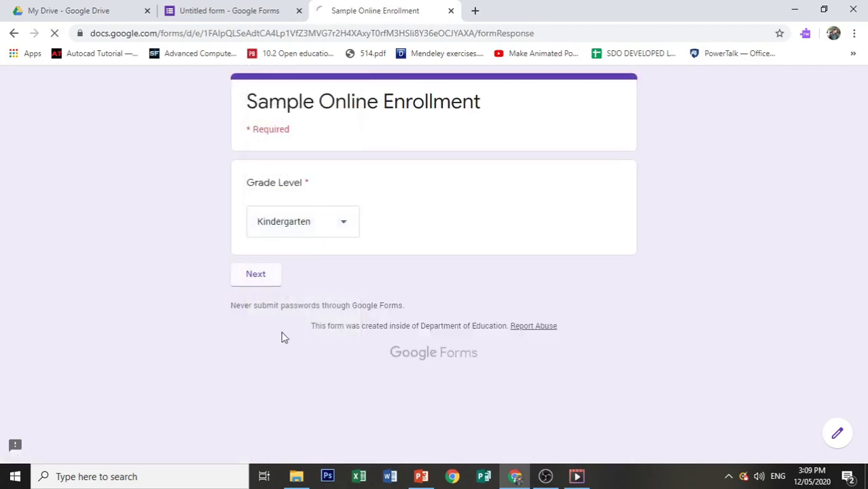
scroll(402, 389, down, 4)
scroll(402, 387, down, 1)
scroll(402, 387, up, 5)
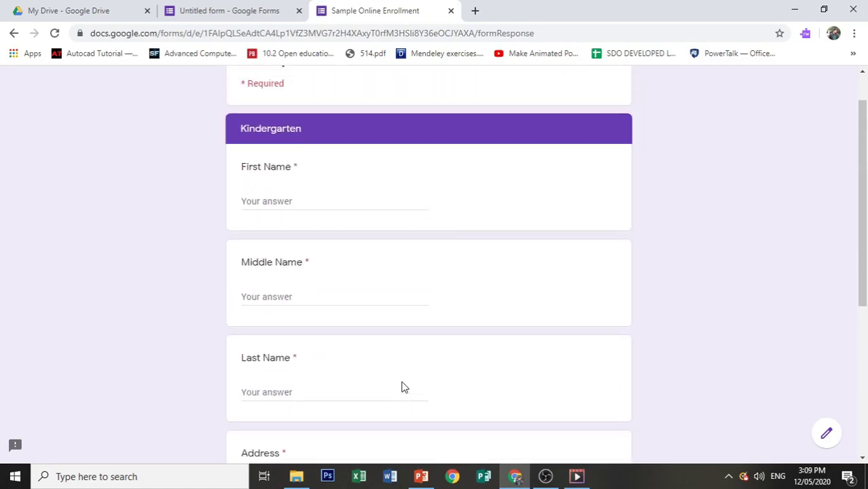
scroll(403, 386, down, 5)
scroll(402, 385, up, 5)
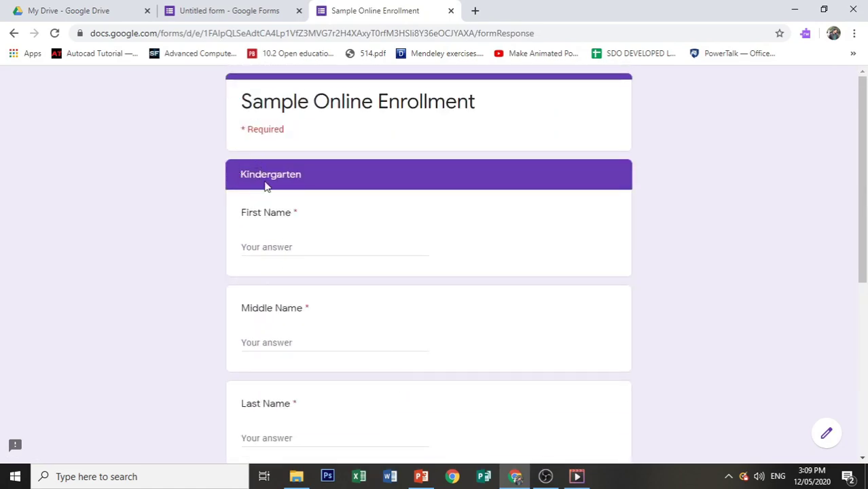
scroll(266, 187, down, 5)
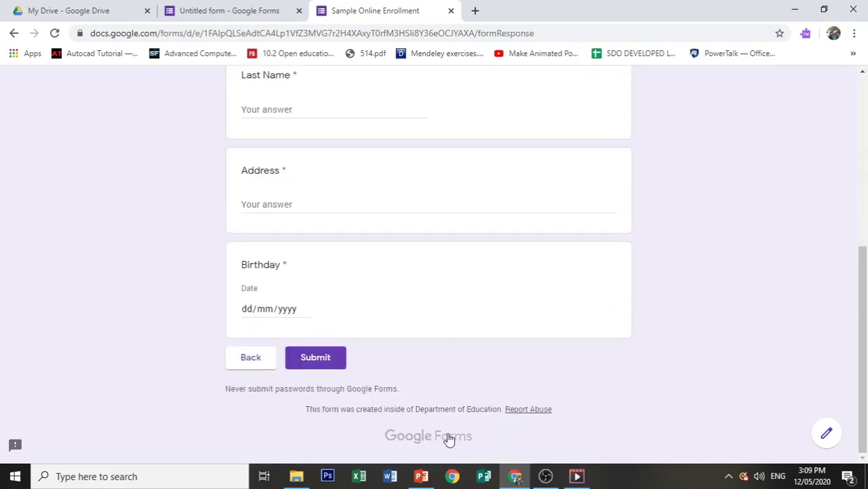
- Switch to PowerPoint and start the slide show of the Advanced Google Forms title slide
click(428, 478)
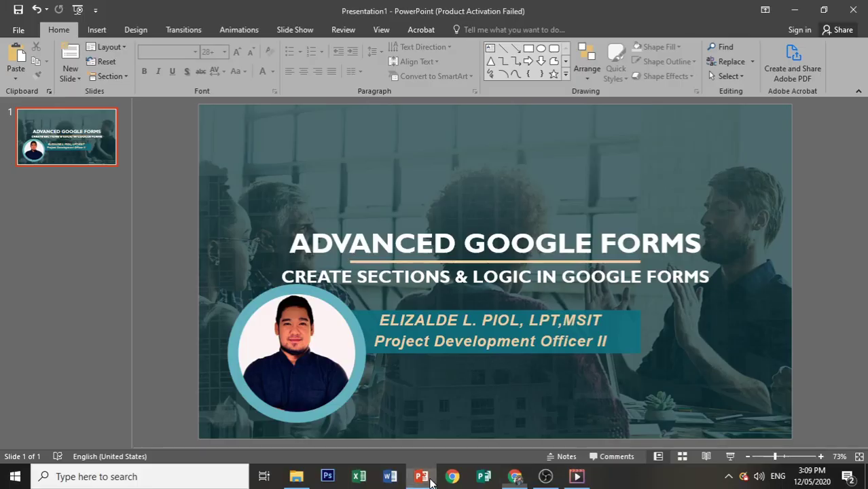
click(731, 456)
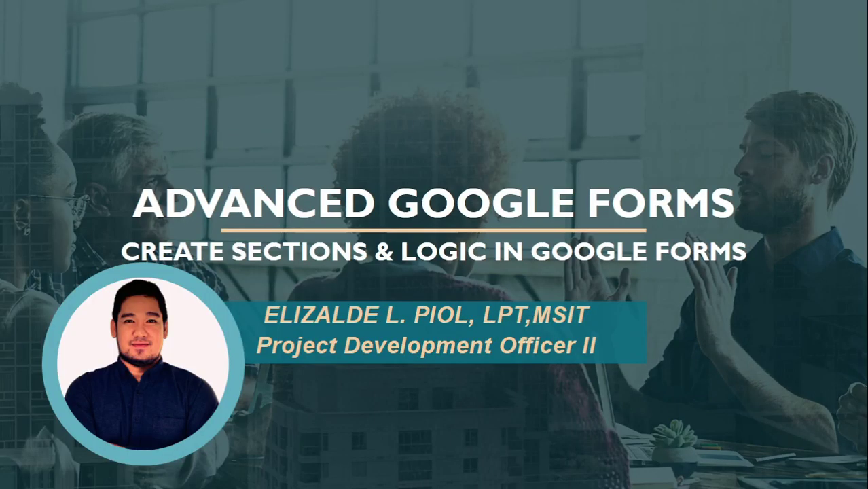